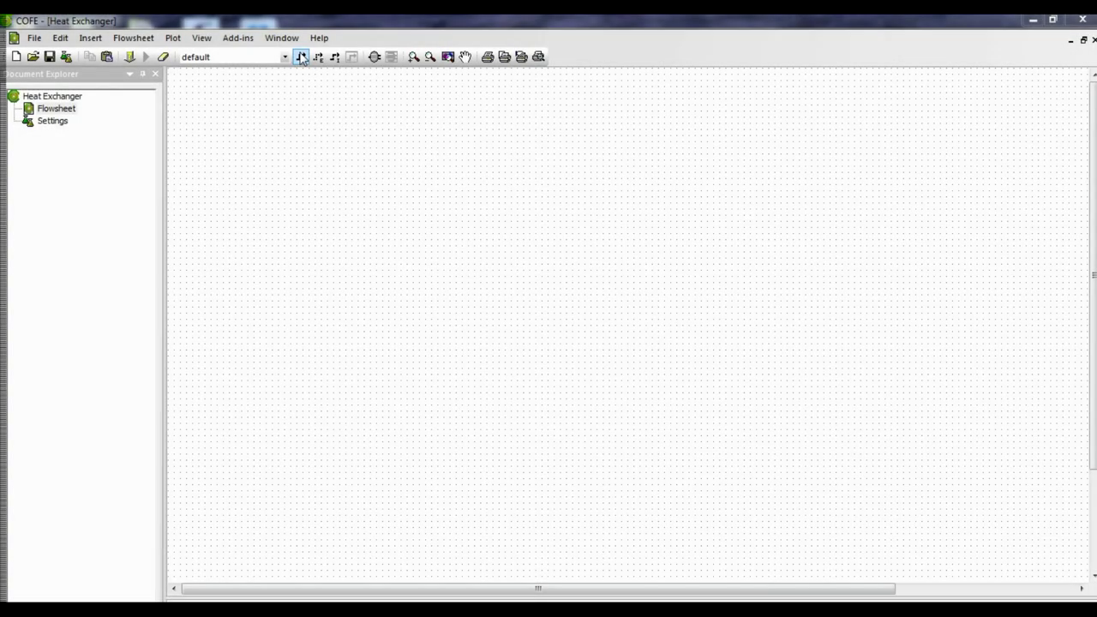
Step: Draw a horizontal material stream in the upper part of the flowsheet and name it Input
click(300, 56)
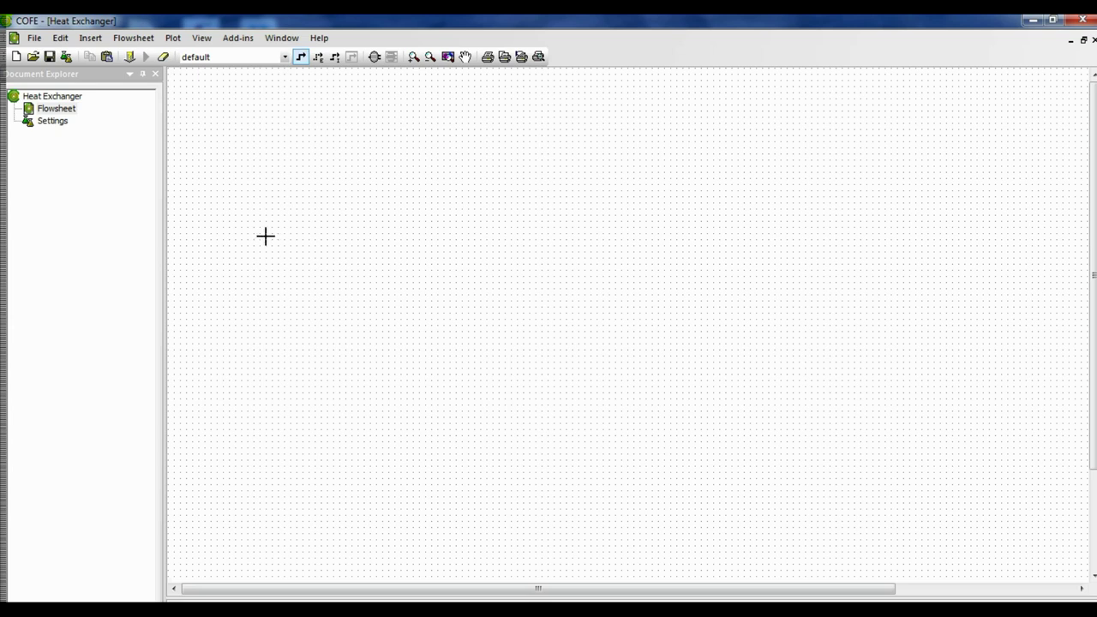
drag(253, 208, 393, 208)
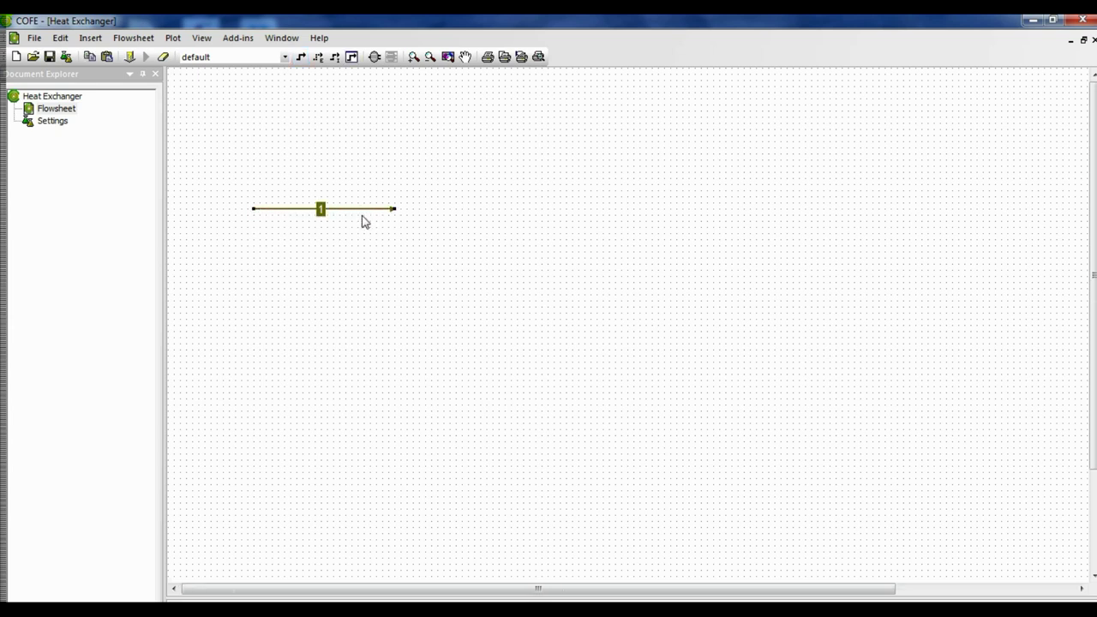
double_click(357, 211)
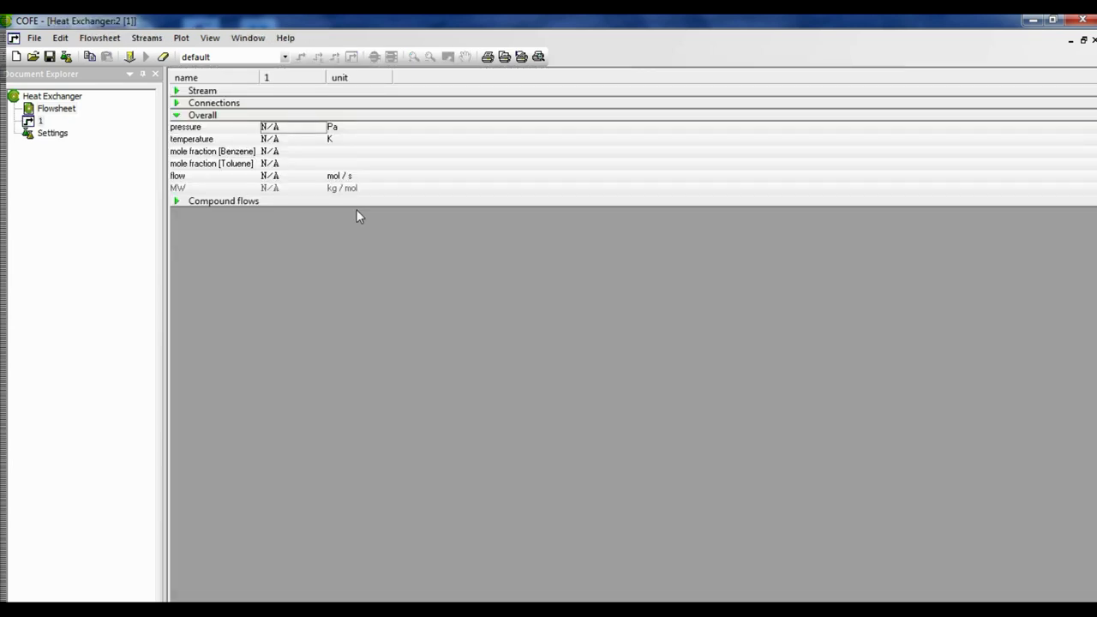
click(177, 92)
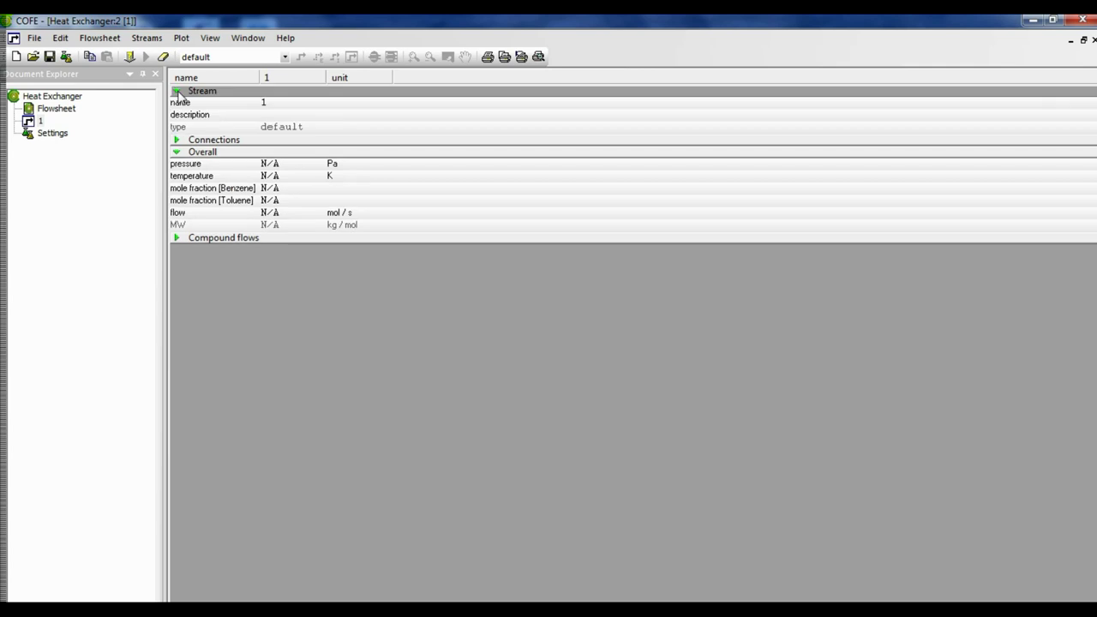
click(285, 104)
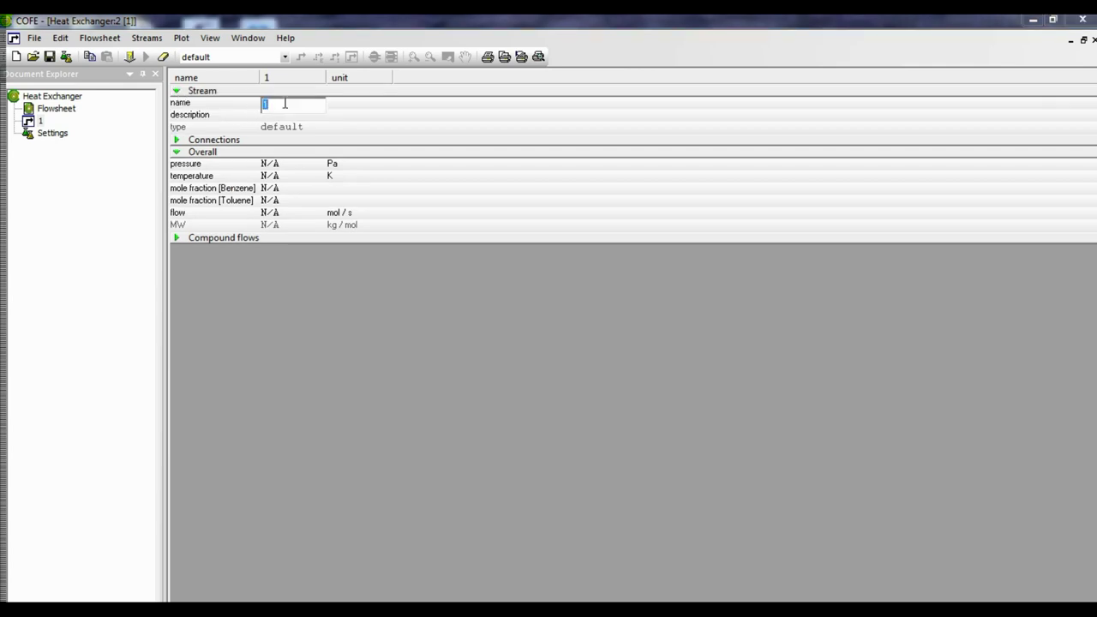
text(Input)
key(Return)
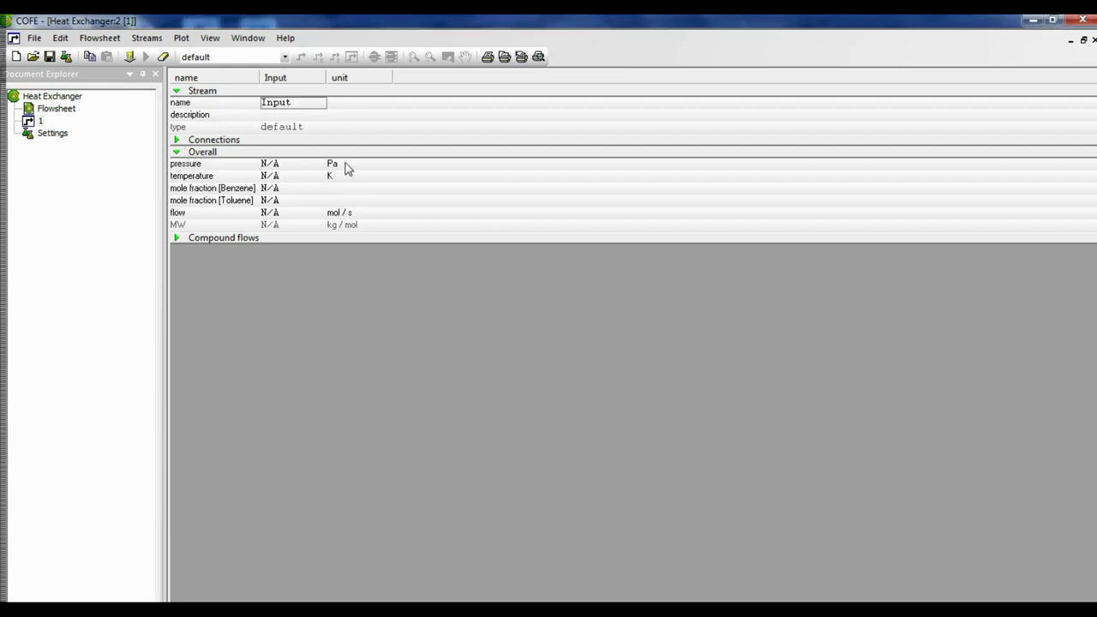
Step: Set the Input stream's pressure unit to atm and its temperature unit to °C
click(346, 168)
click(346, 168)
click(399, 169)
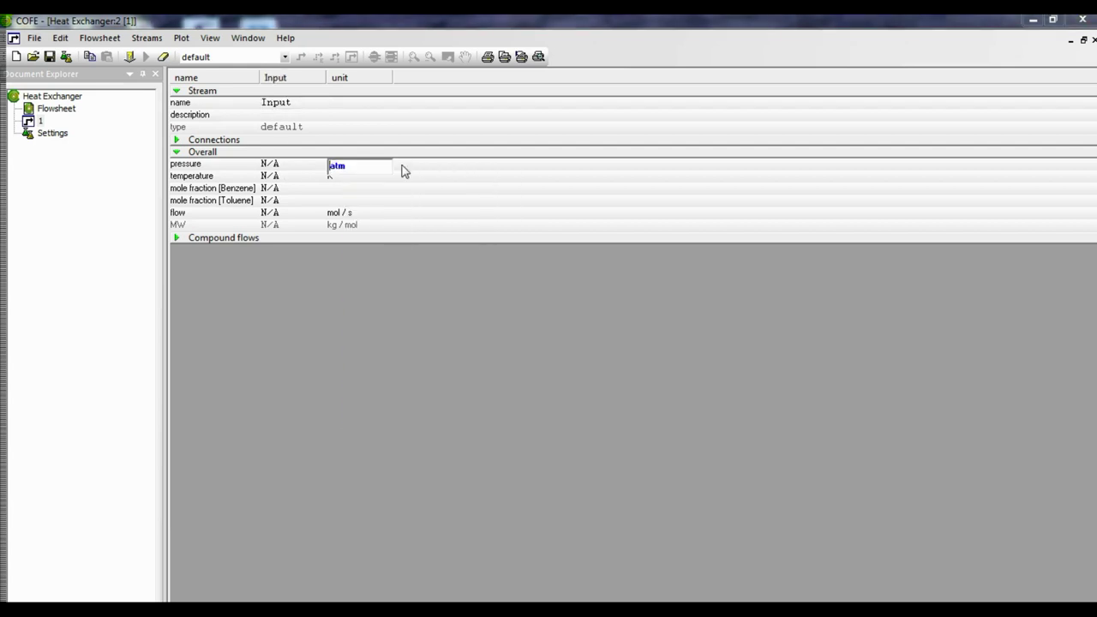
click(335, 178)
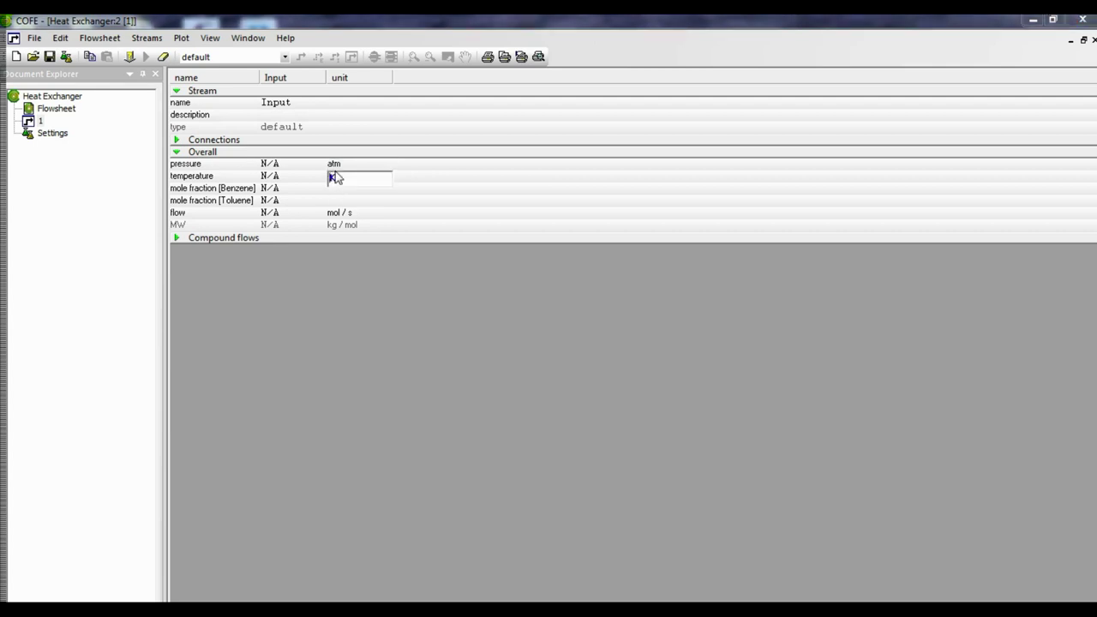
click(337, 180)
click(376, 198)
Step: Set the Input stream's pressure to 1 atm and its temperature to 25 °C
click(282, 164)
text(1)
key(Return)
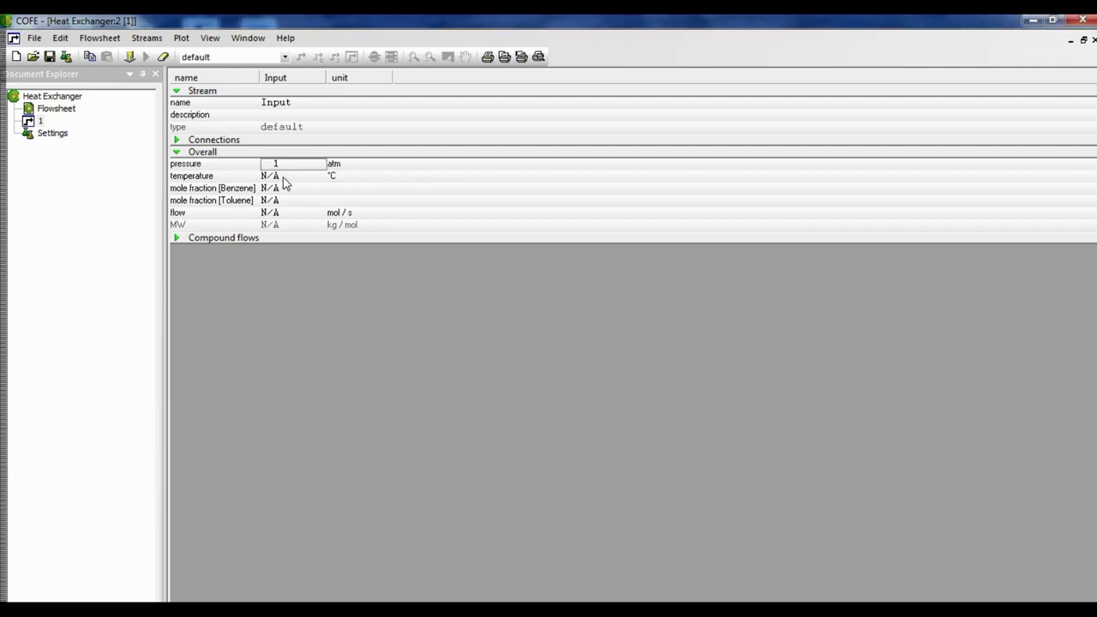
click(281, 174)
text(25)
Step: Set the Input stream's benzene mole fraction to 0.6 and flow to 1 mol/s, and return to the flowsheet
click(275, 189)
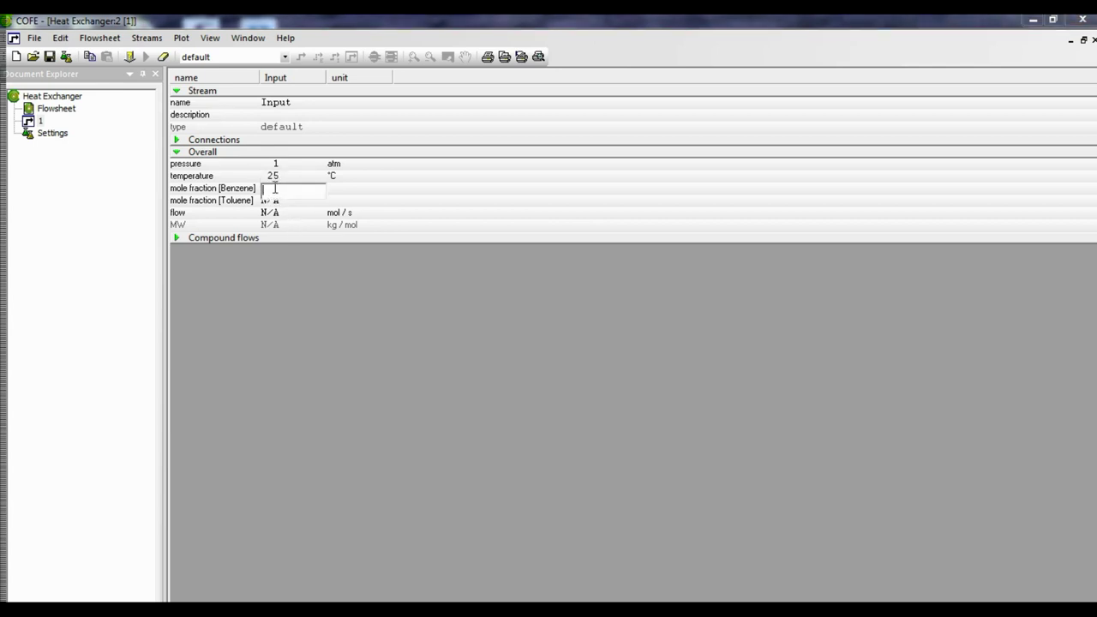
text(0.6)
key(Return)
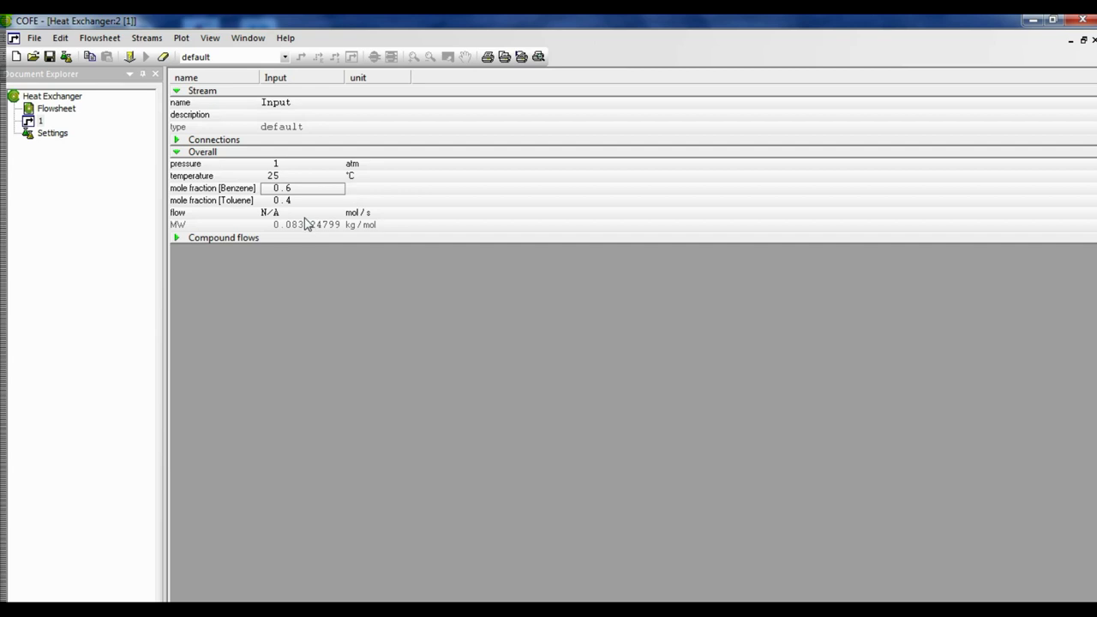
click(283, 214)
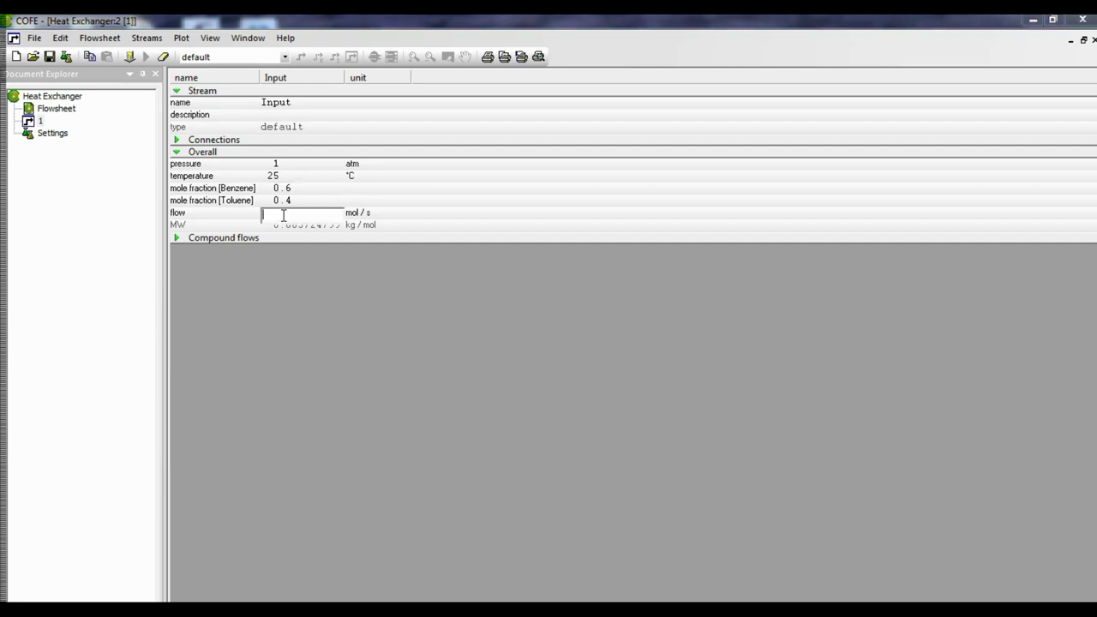
text(1)
key(Return)
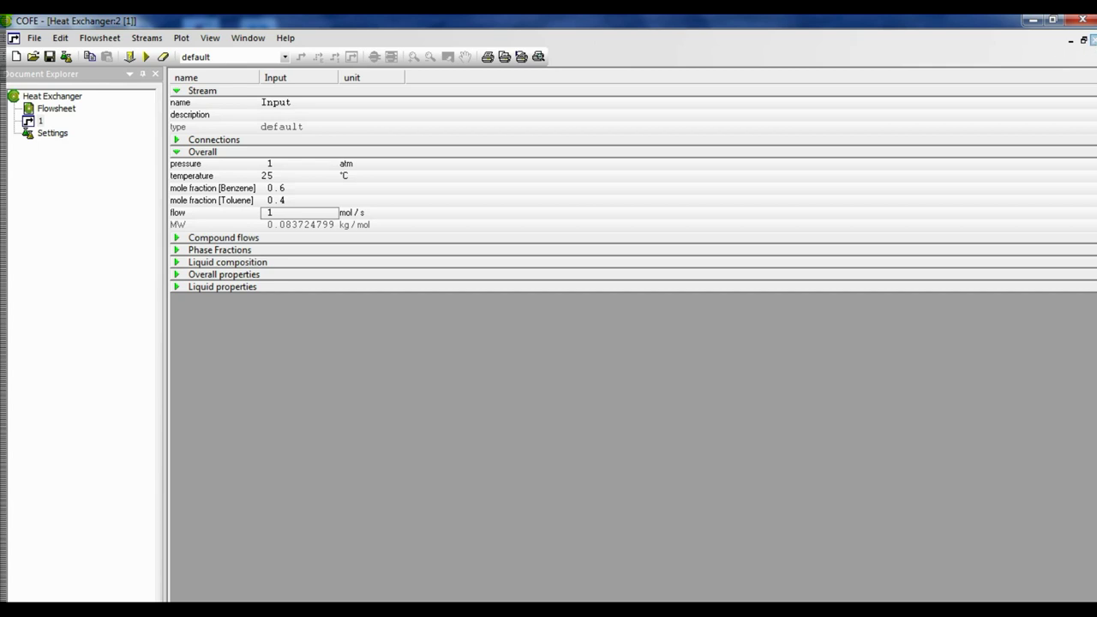
click(1093, 40)
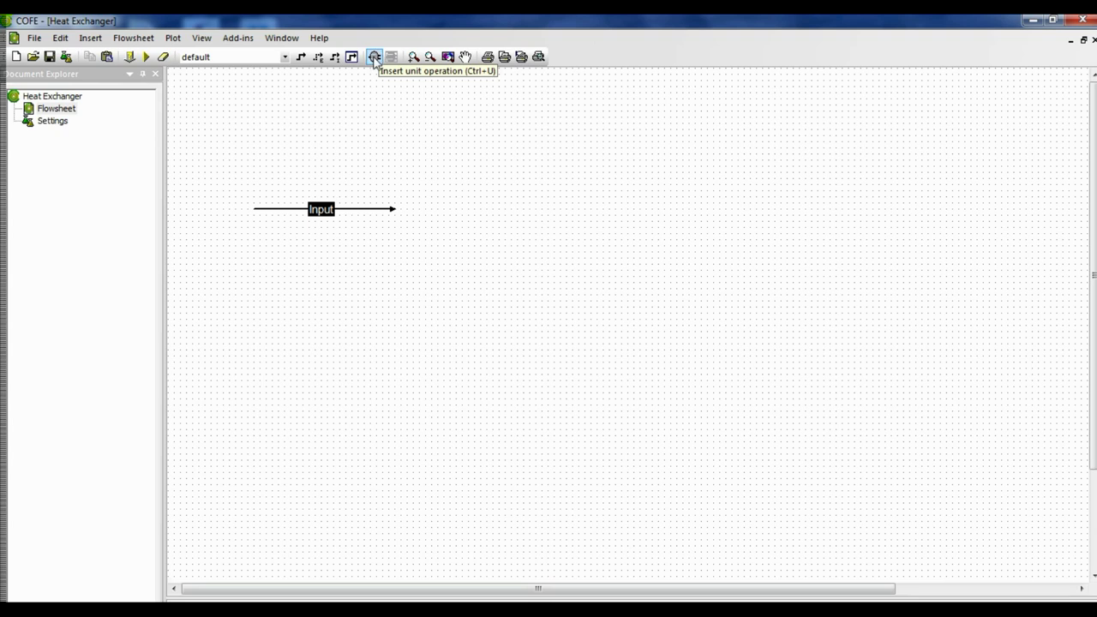
Step: Insert a HeaterCooler unit operation just beyond the arrow end of the Input stream
click(373, 57)
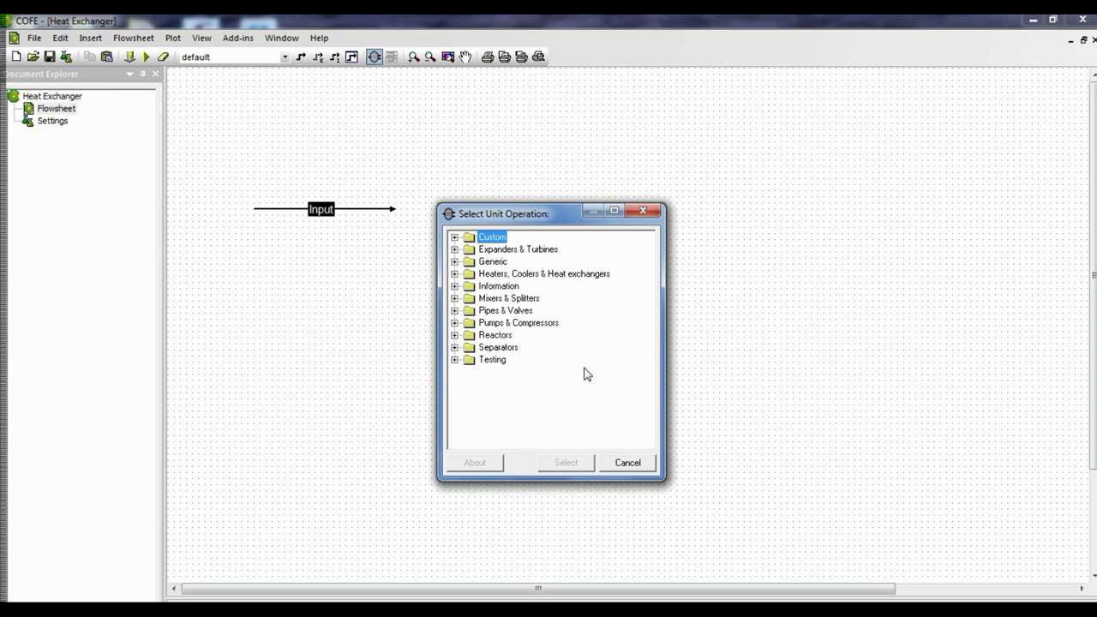
click(455, 274)
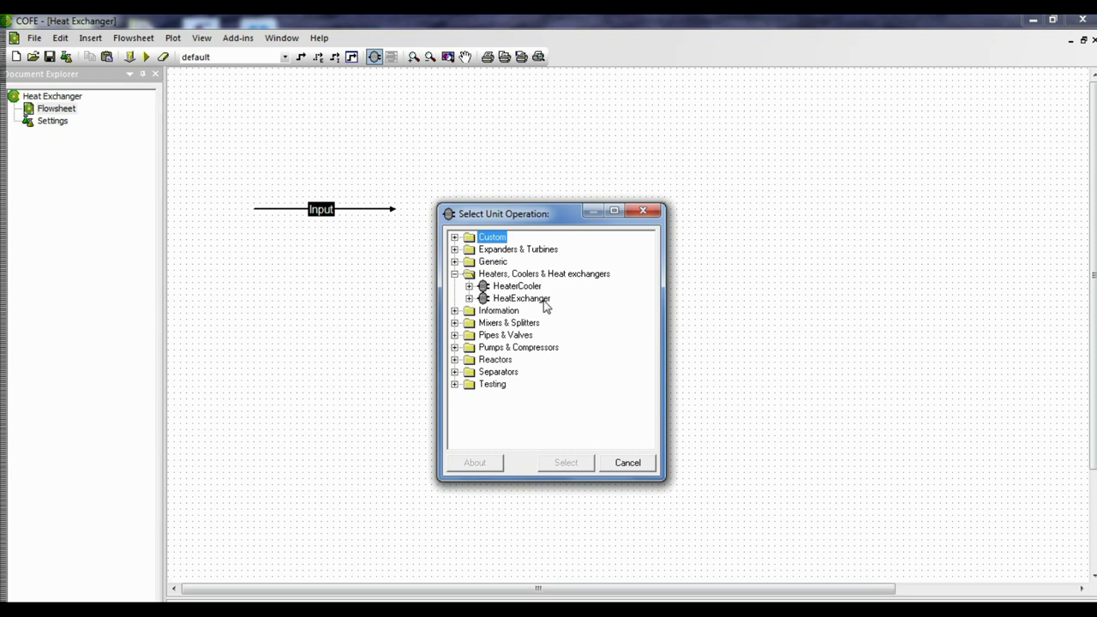
click(520, 290)
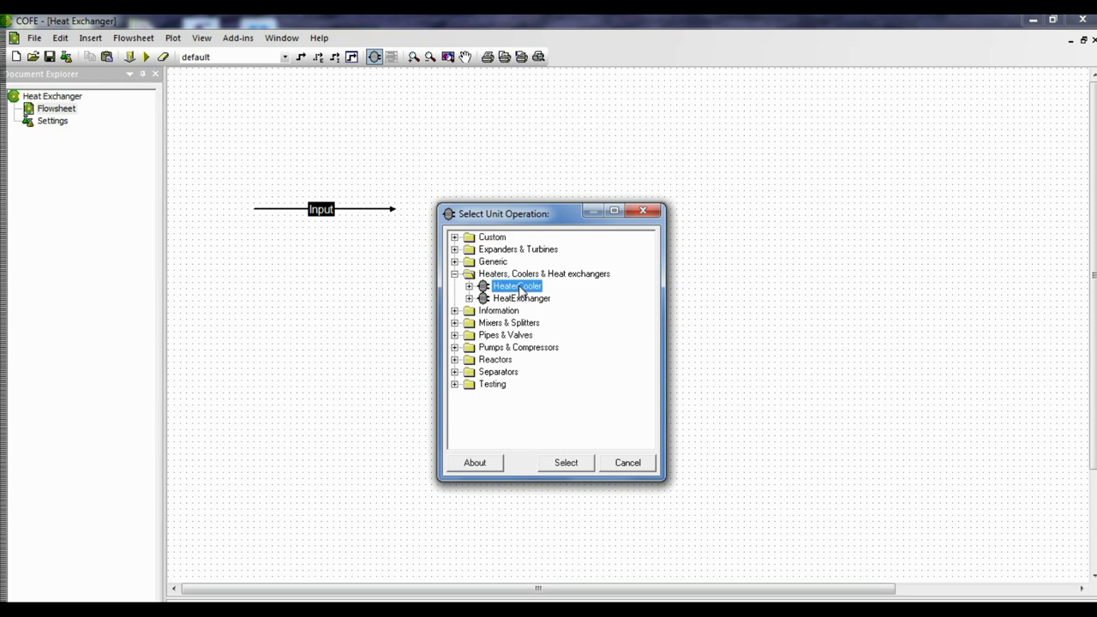
click(568, 463)
click(569, 458)
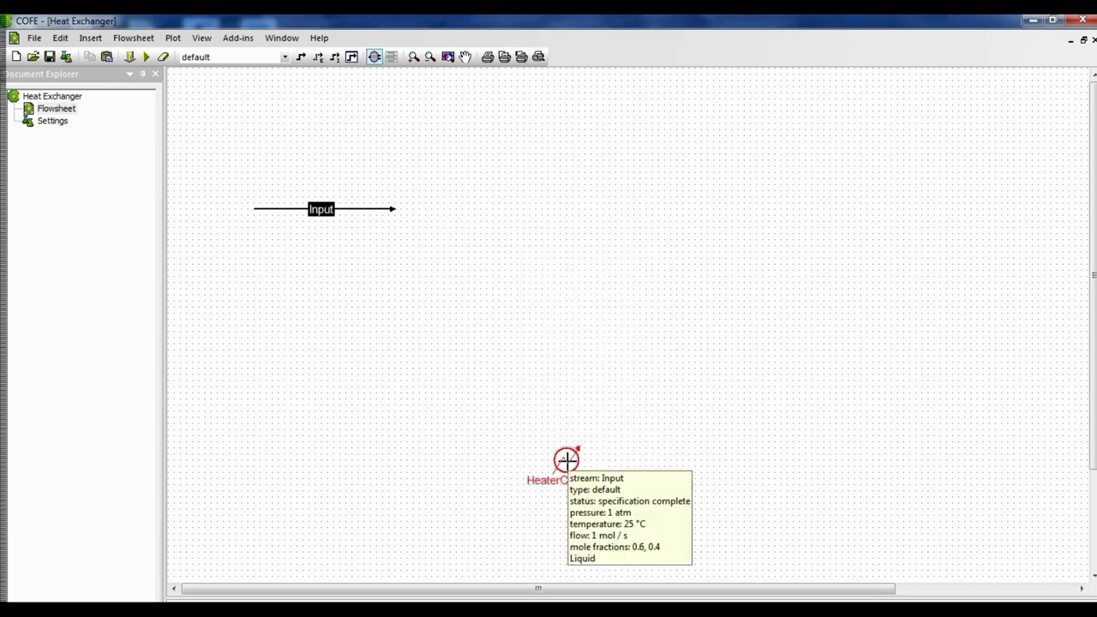
drag(566, 458, 420, 207)
click(420, 207)
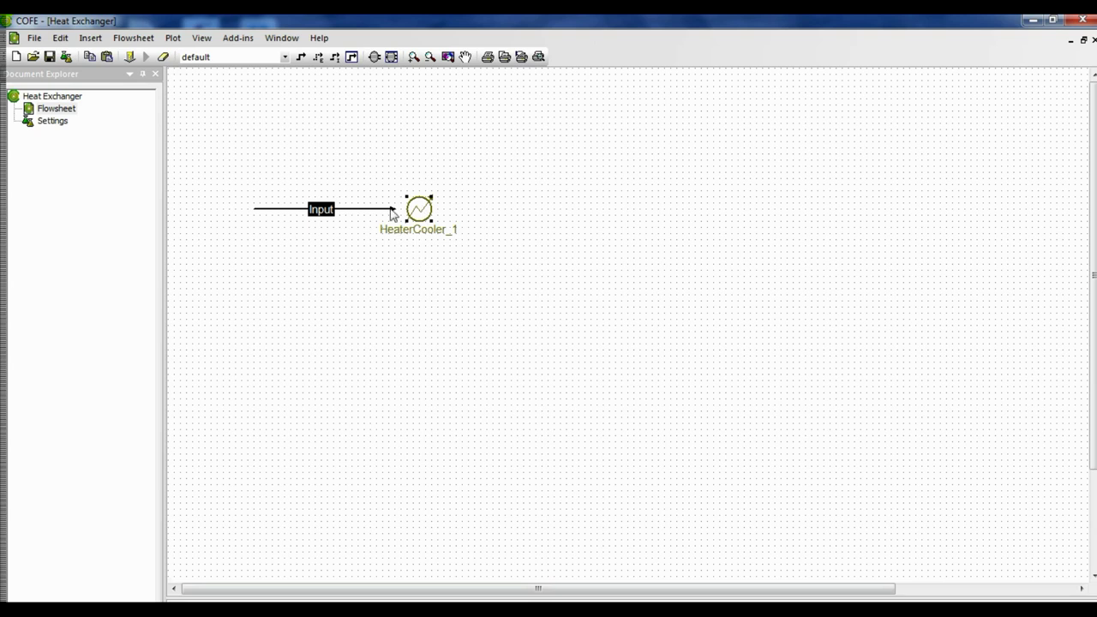
Step: Connect the arrow end of the Input stream to the inlet of the HeaterCooler unit
click(393, 208)
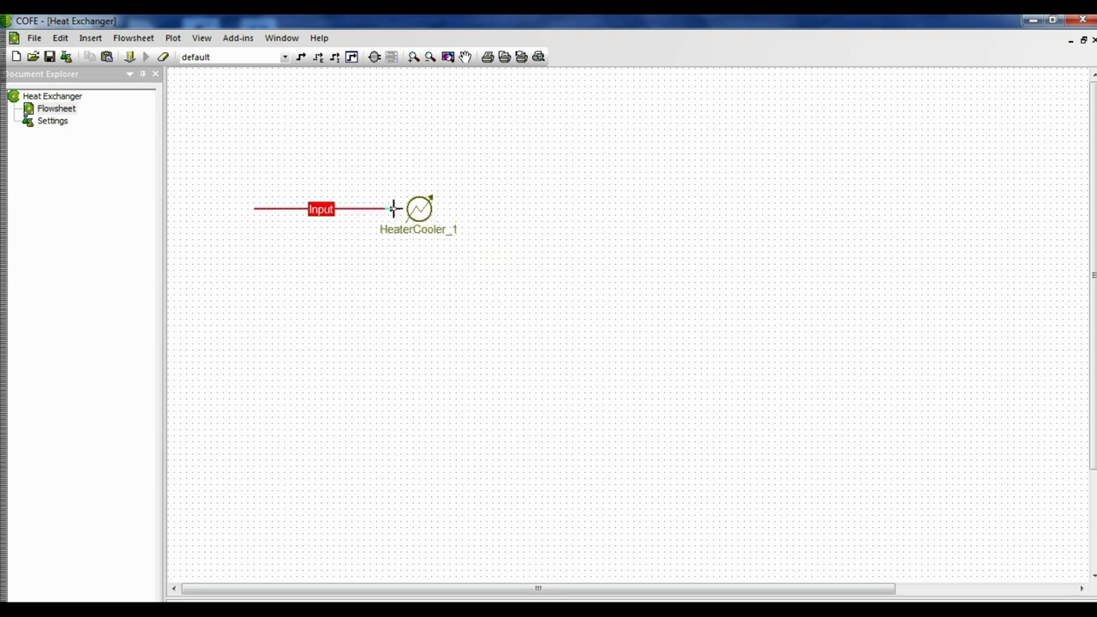
drag(393, 208, 407, 208)
click(408, 209)
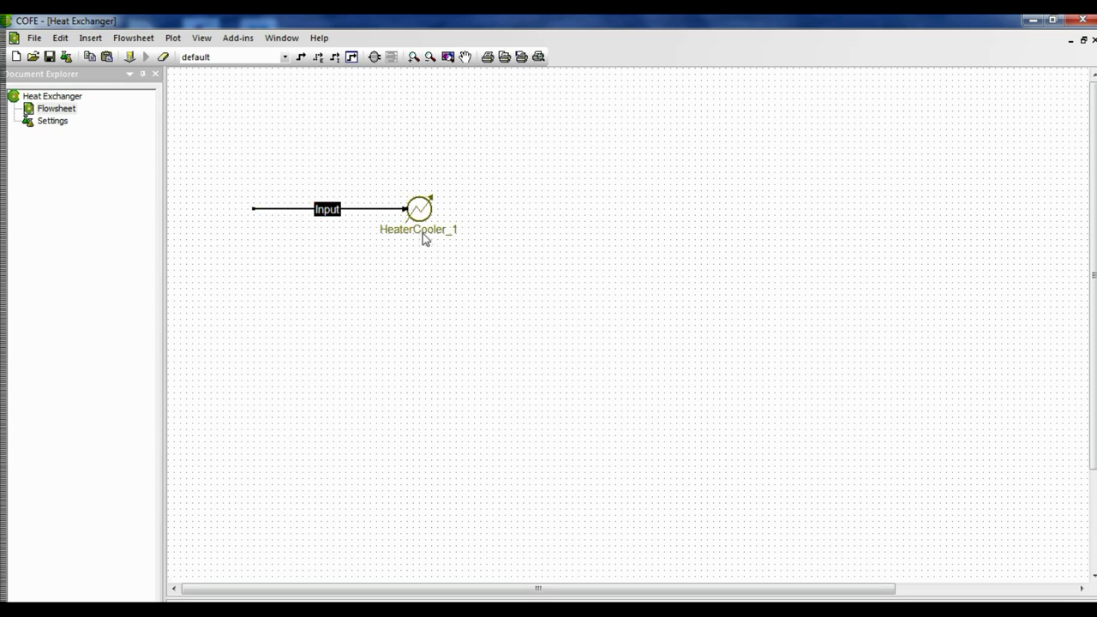
Step: Rename the HeaterCooler unit on the flowsheet to Heater
click(422, 232)
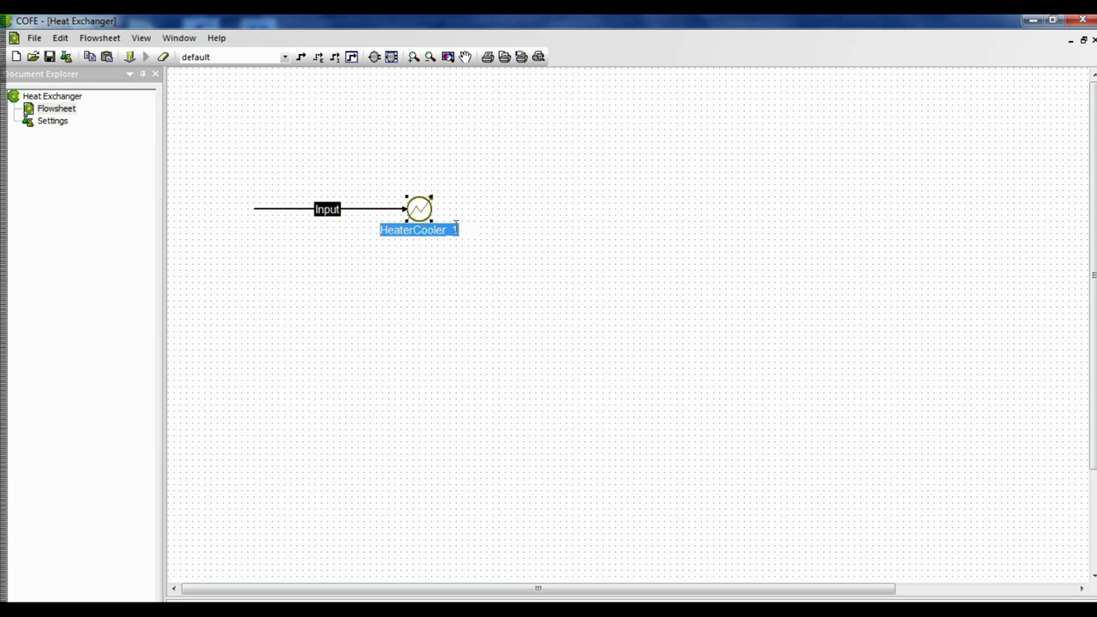
click(457, 227)
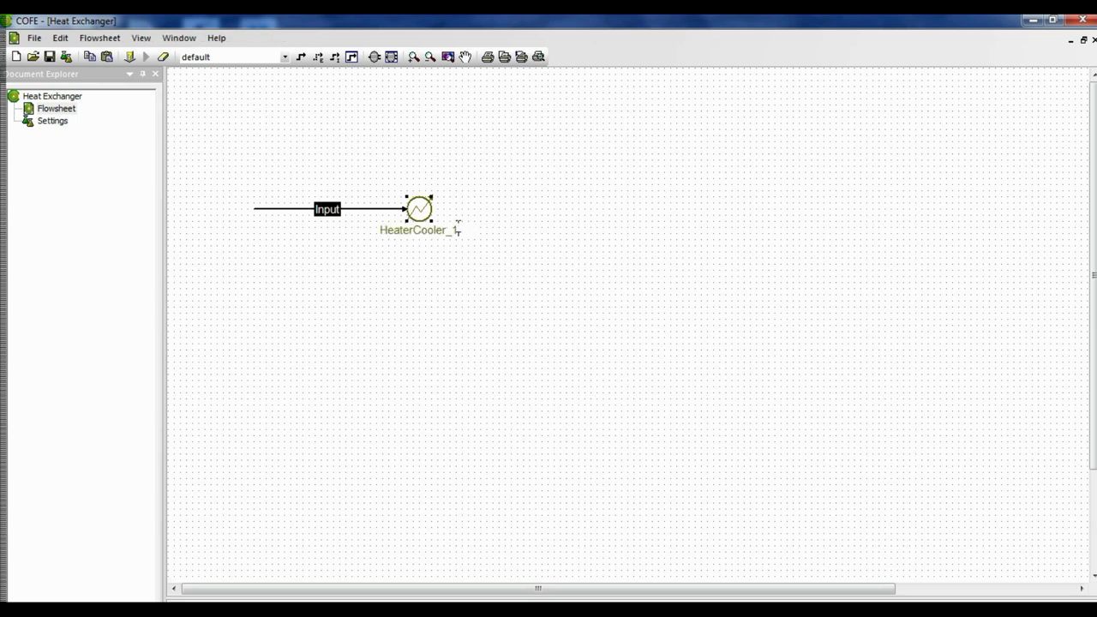
key(BackSpace)
key(BackSpace)
key(BackSpace)
key(BackSpace)
key(BackSpace)
key(BackSpace)
key(BackSpace)
key(BackSpace)
key(Return)
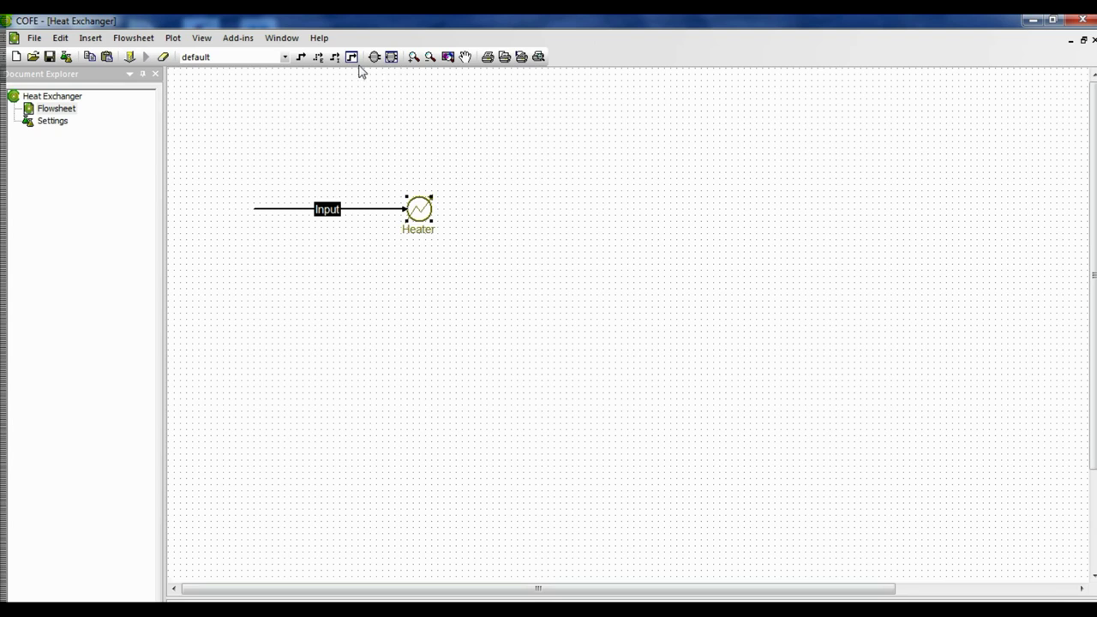
Step: Draw a horizontal material stream from the Heater's outlet, lengthen it slightly, and name it Output
click(301, 57)
click(431, 206)
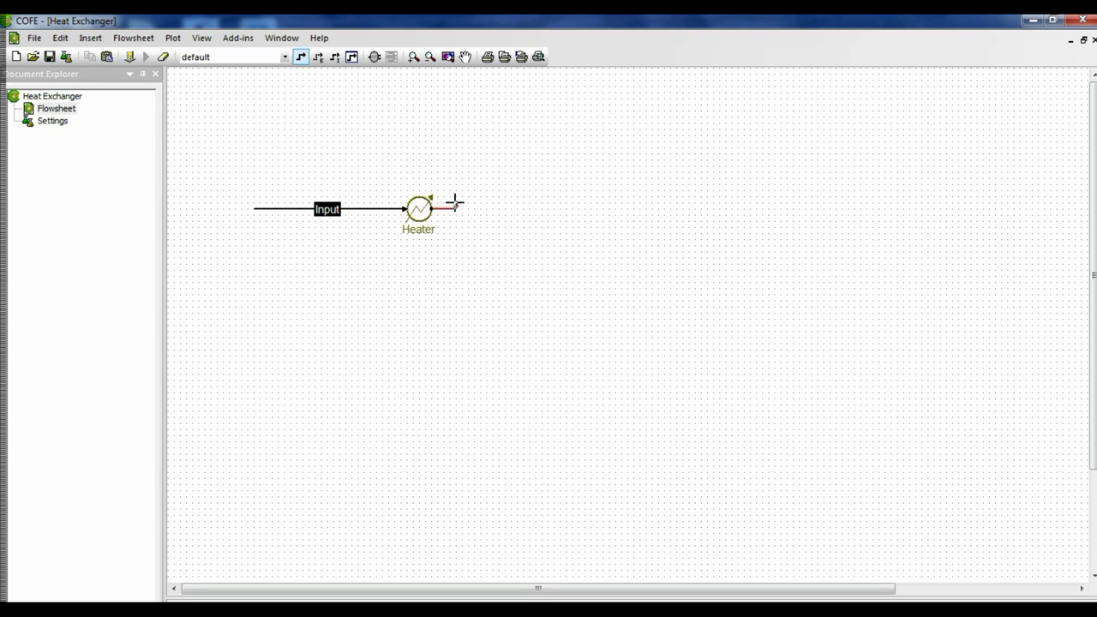
click(520, 207)
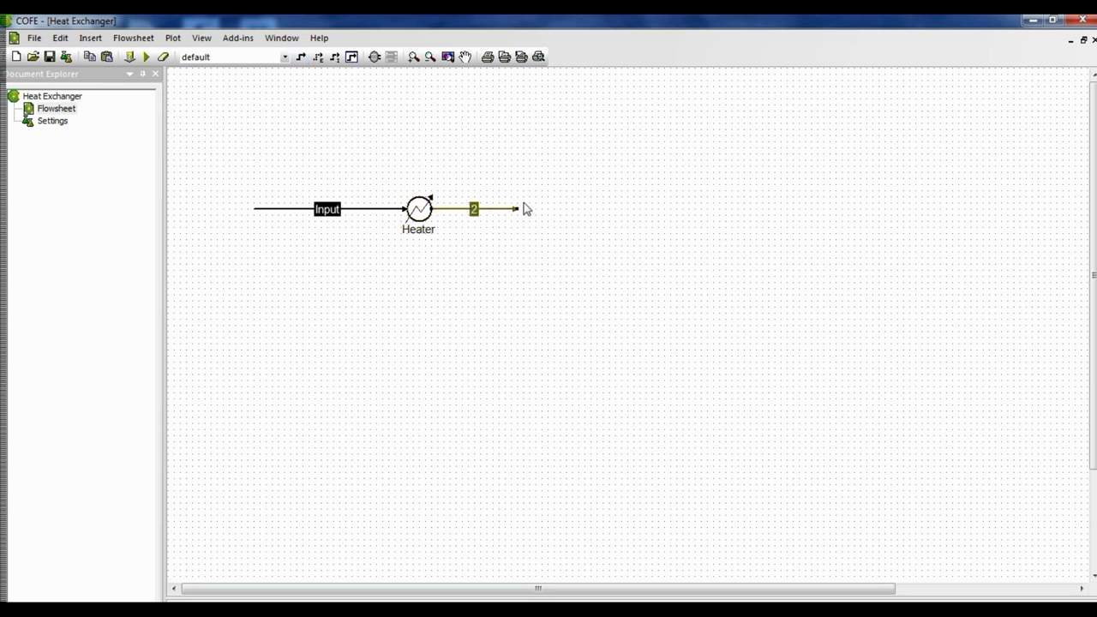
drag(516, 208, 542, 209)
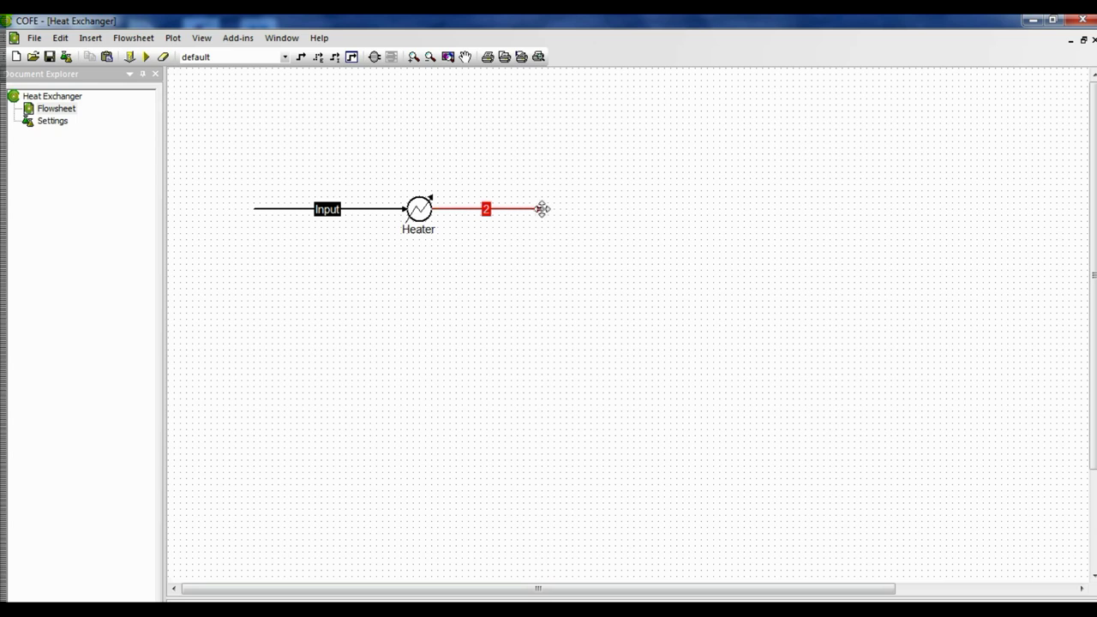
double_click(488, 212)
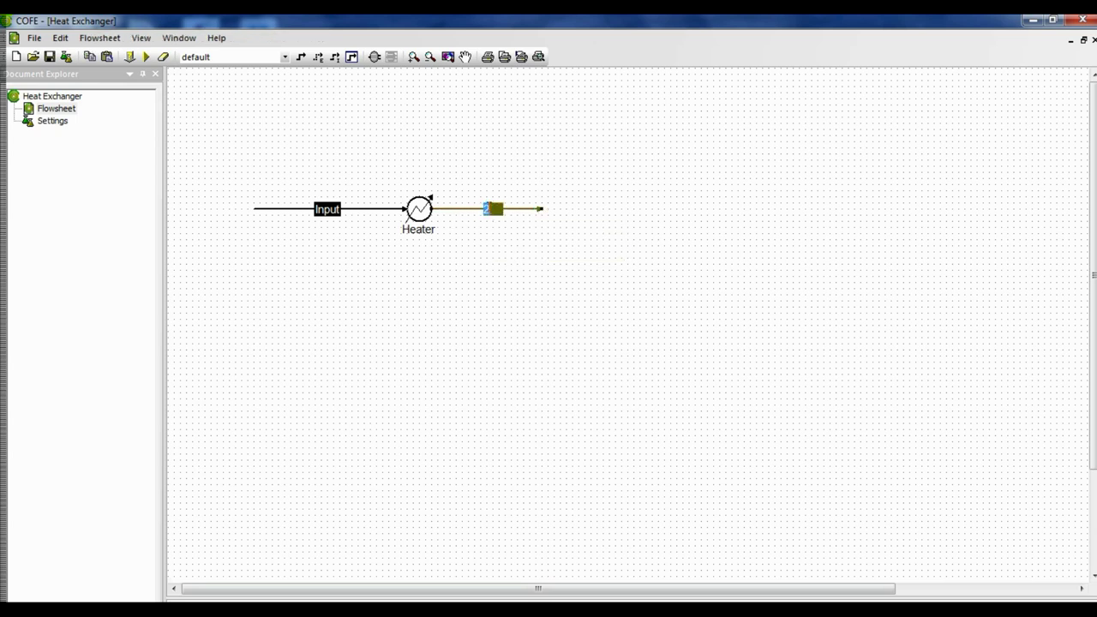
key(BackSpace)
text(Output)
key(Return)
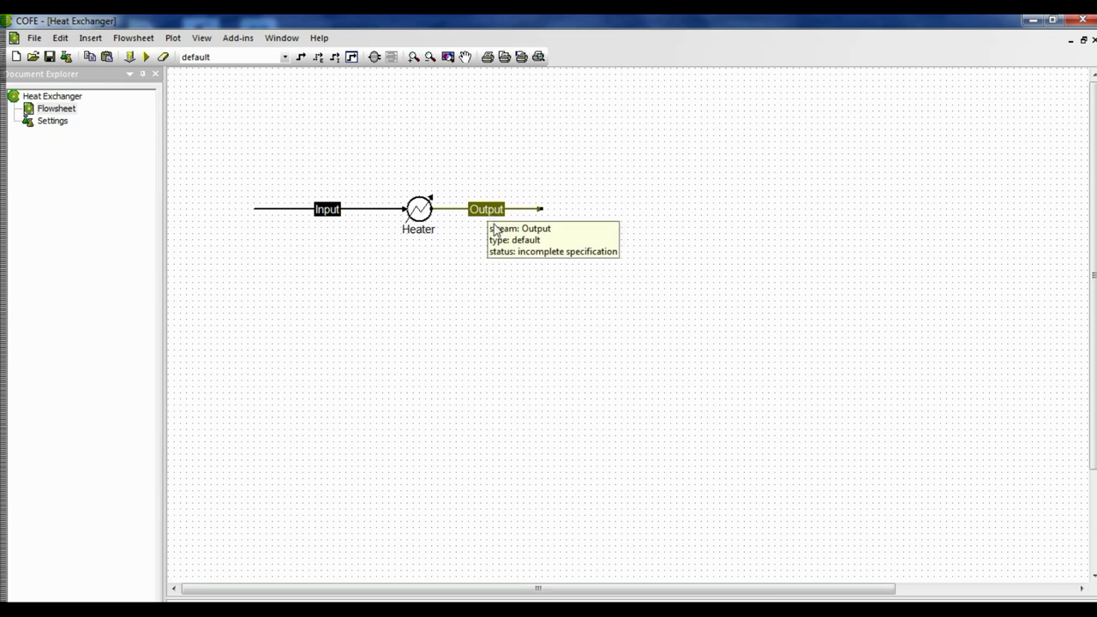
Step: Open the Heater's unit operation dialog and examine its port connections, name and description, status report, and parameters
click(420, 214)
double_click(421, 216)
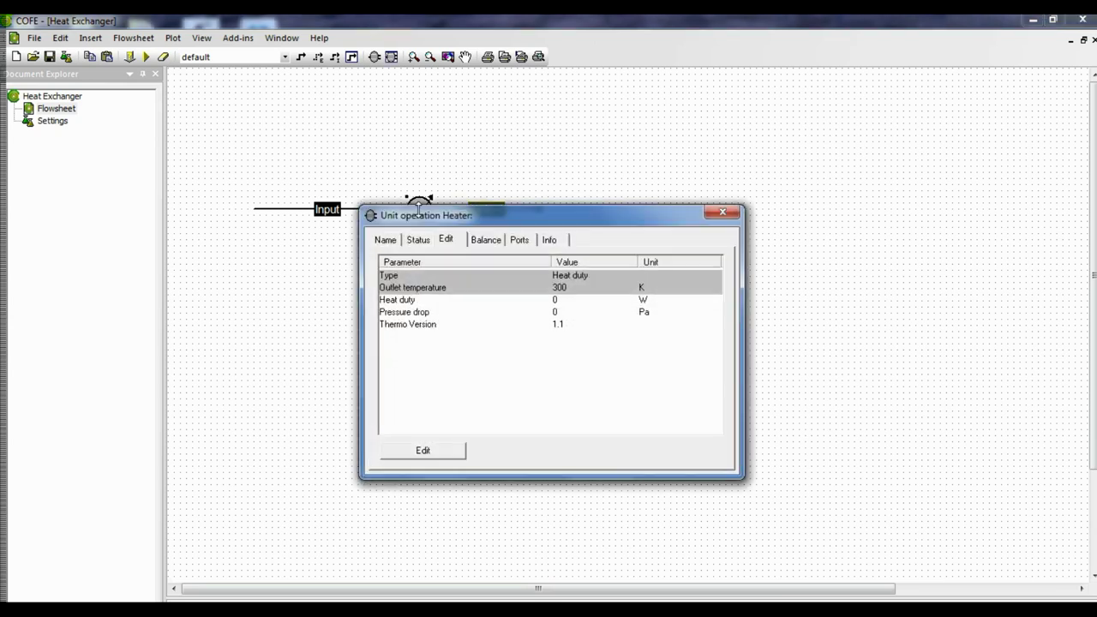
click(532, 241)
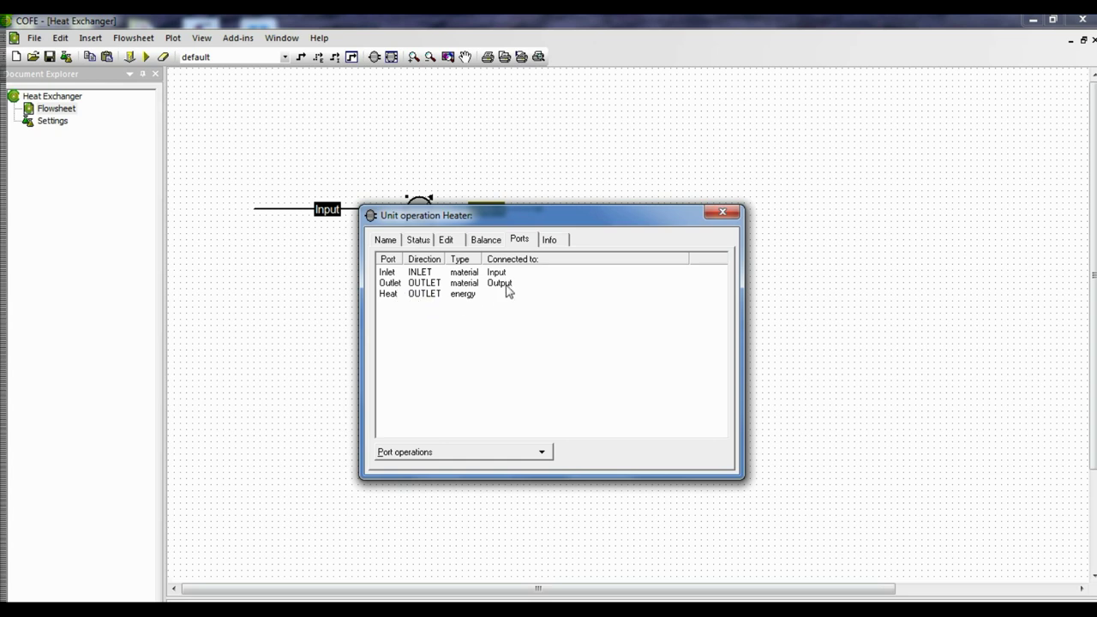
click(389, 243)
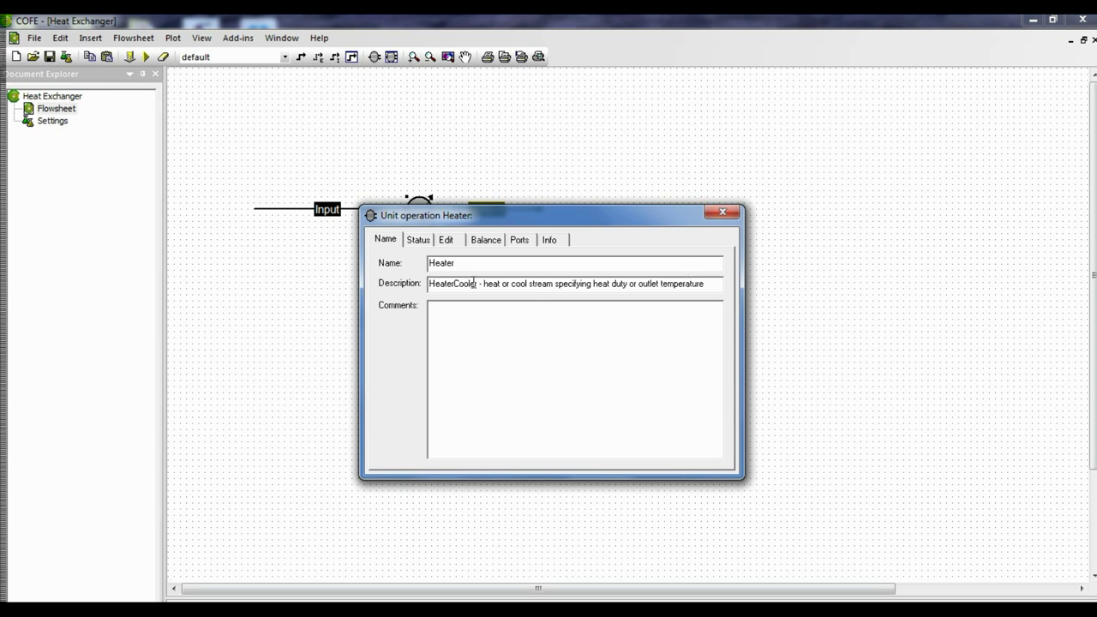
click(433, 310)
click(418, 241)
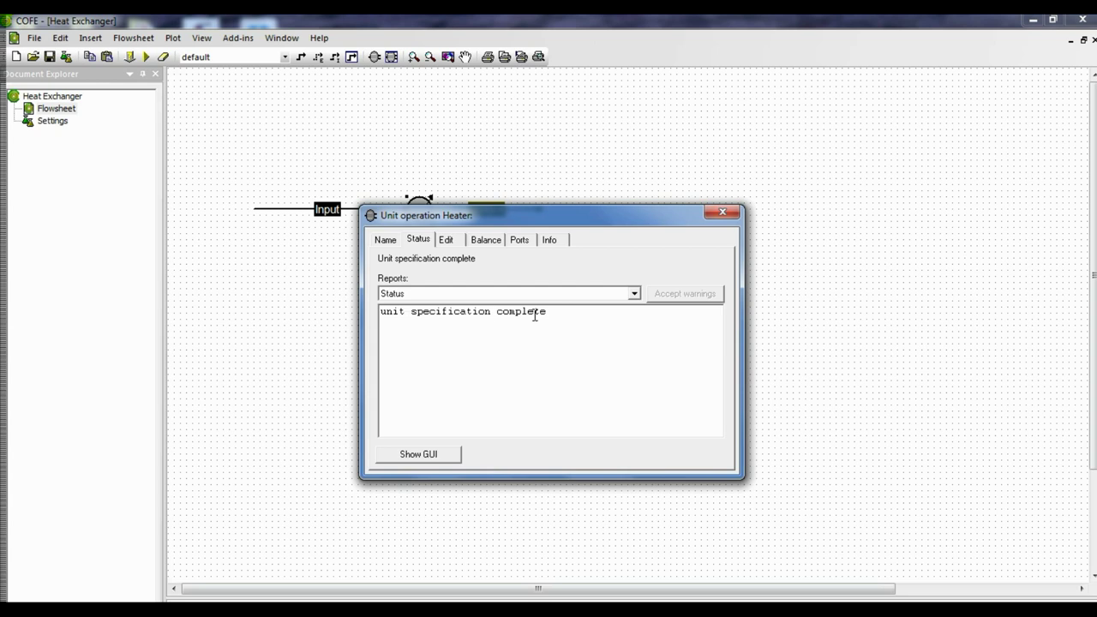
click(450, 248)
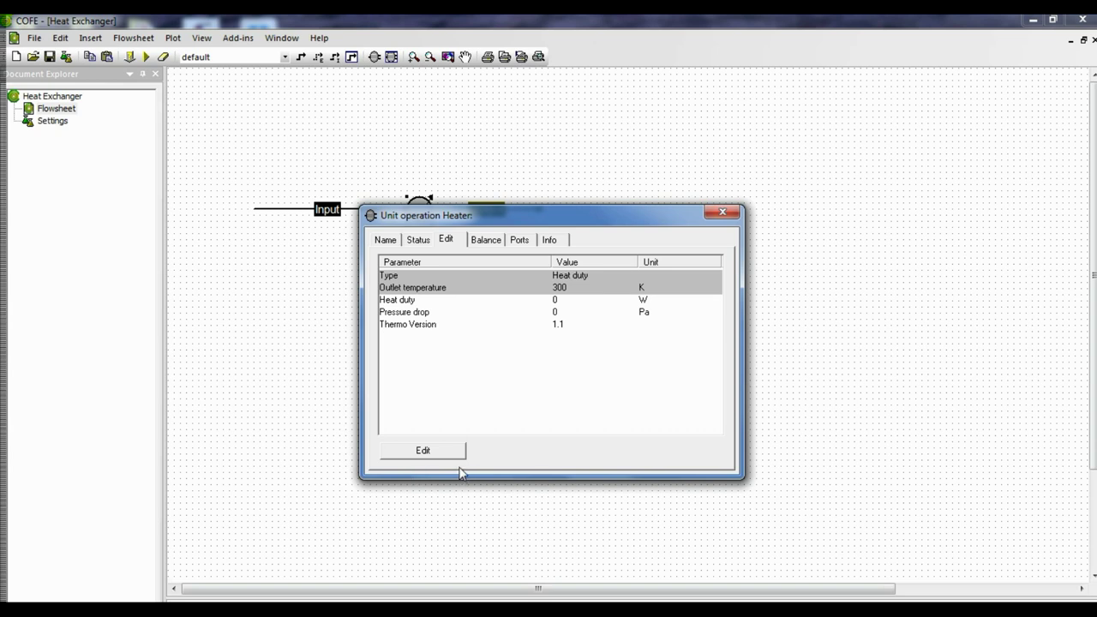
click(419, 241)
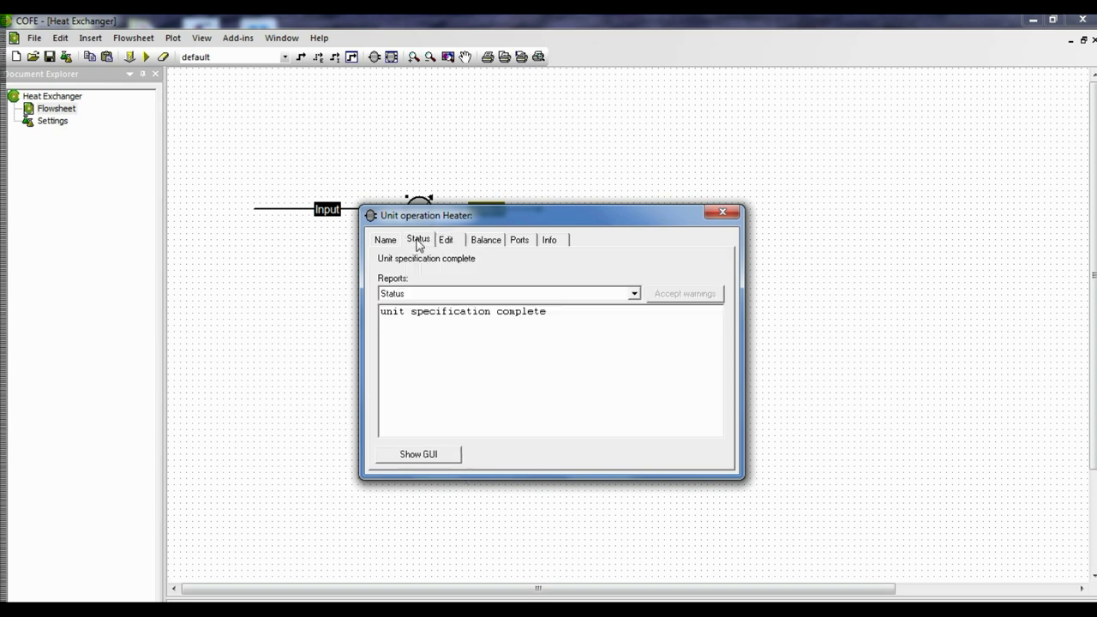
Step: Examine the Heater's heating specification options and its parameter list
click(418, 457)
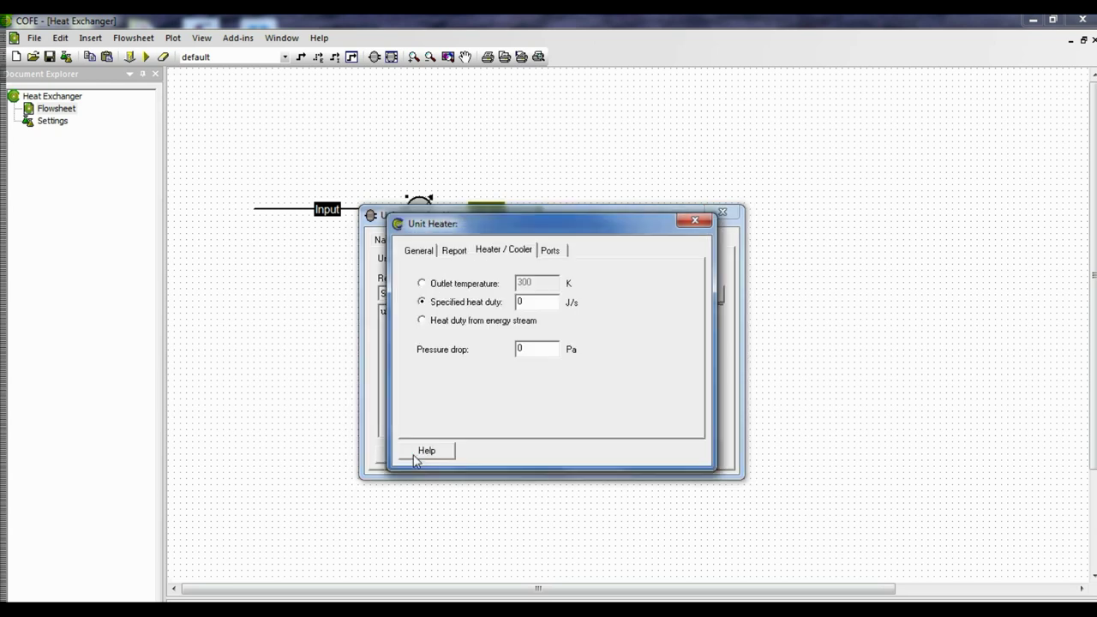
click(692, 224)
click(448, 240)
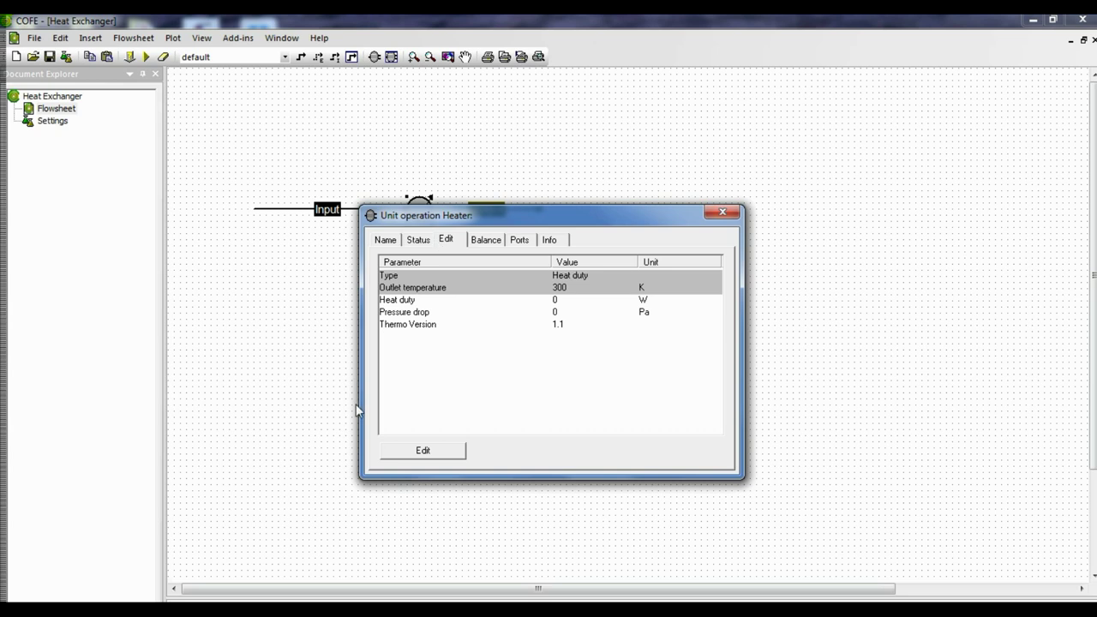
click(415, 244)
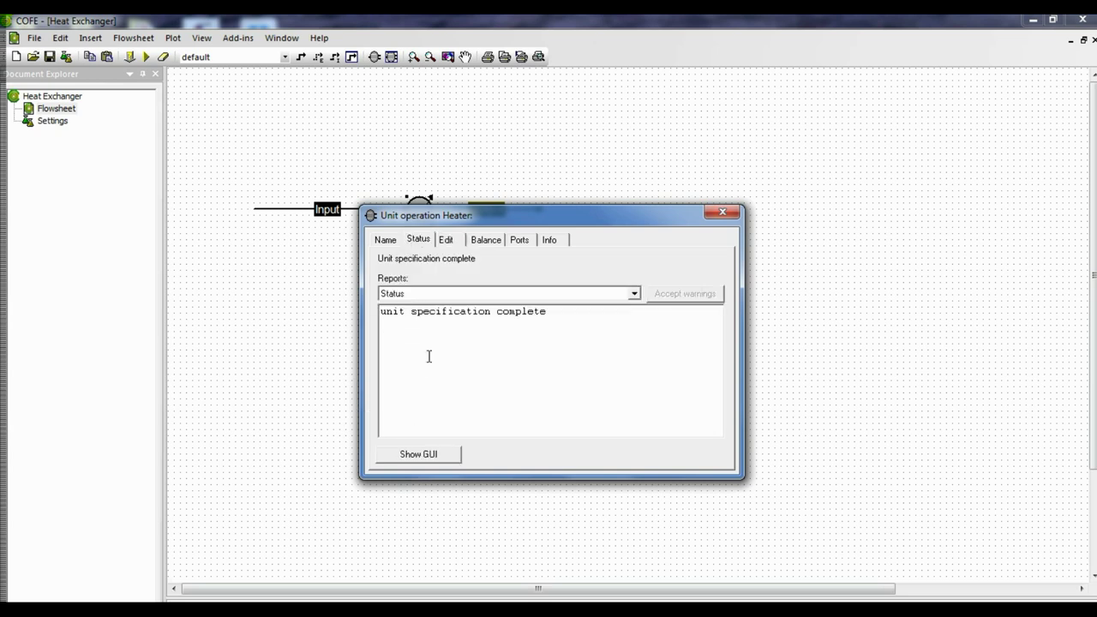
Step: Switch the Heater's specification to Outlet temperature, after trying the two heat duty options, and close its dialogs
click(429, 456)
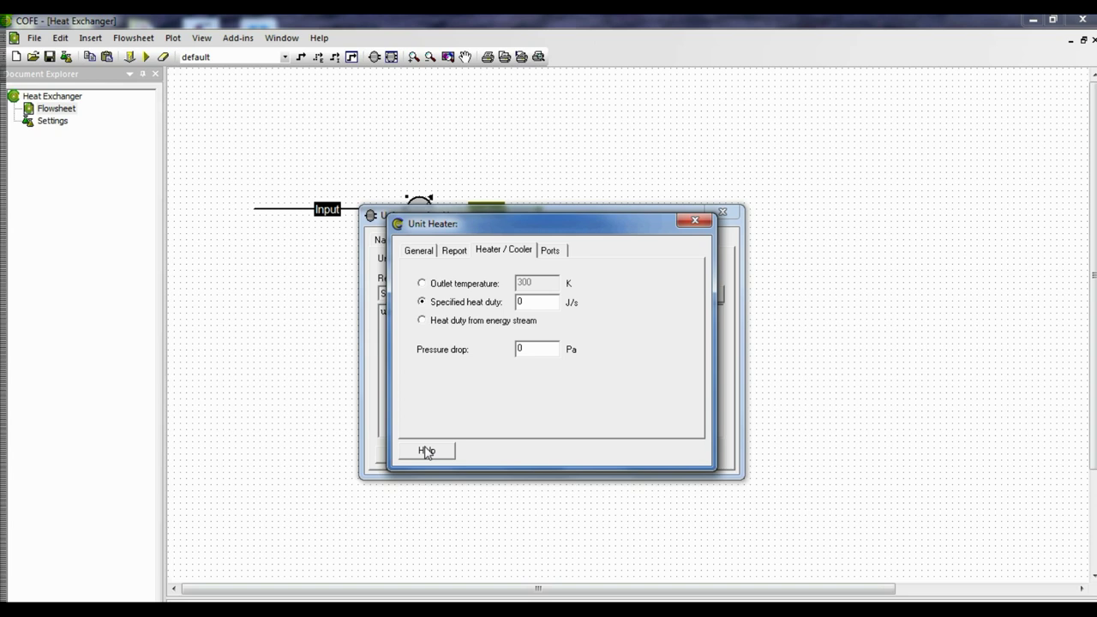
click(422, 283)
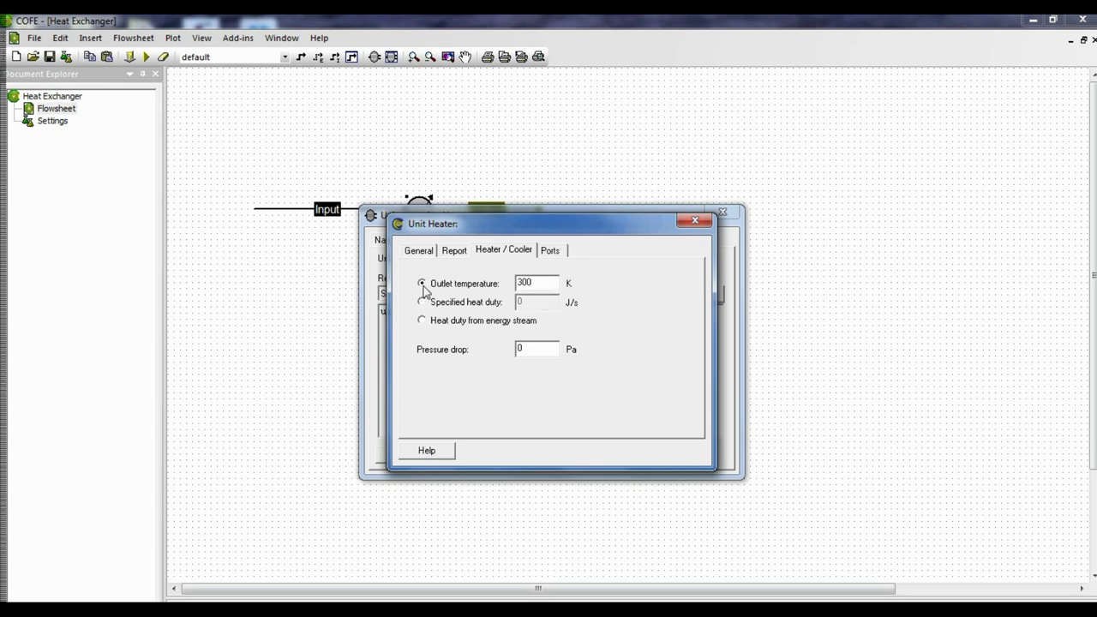
click(422, 303)
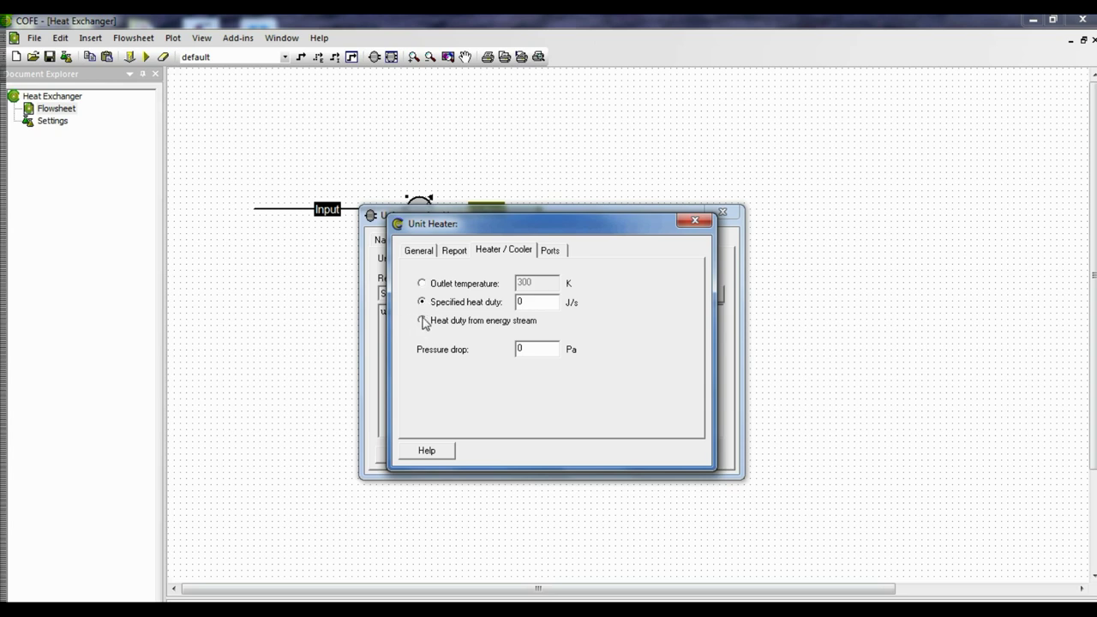
click(425, 325)
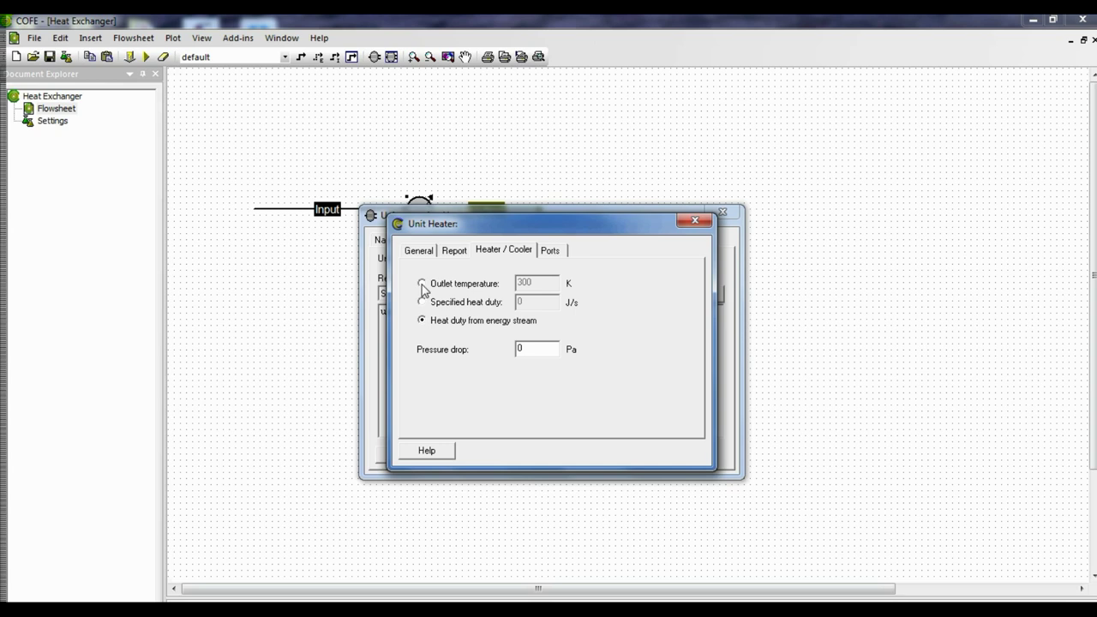
click(422, 284)
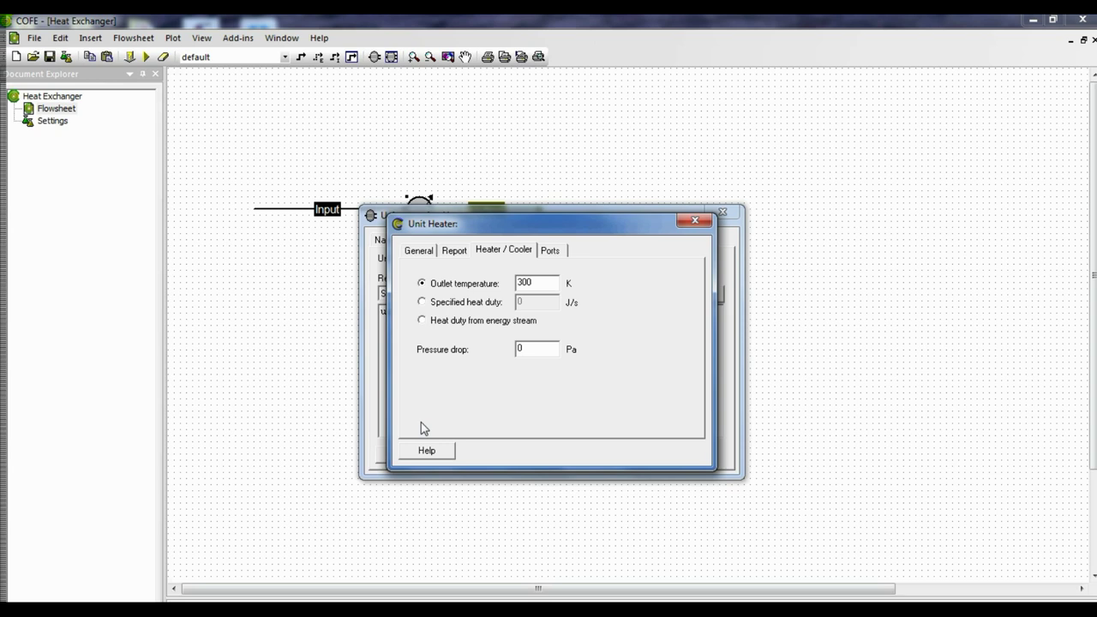
click(696, 220)
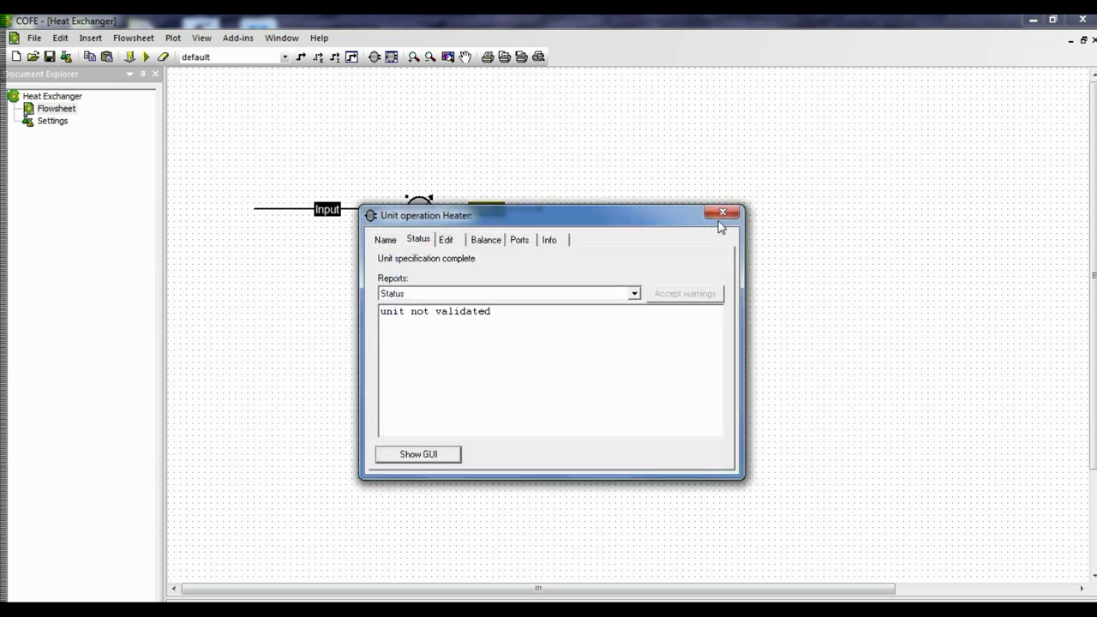
click(723, 214)
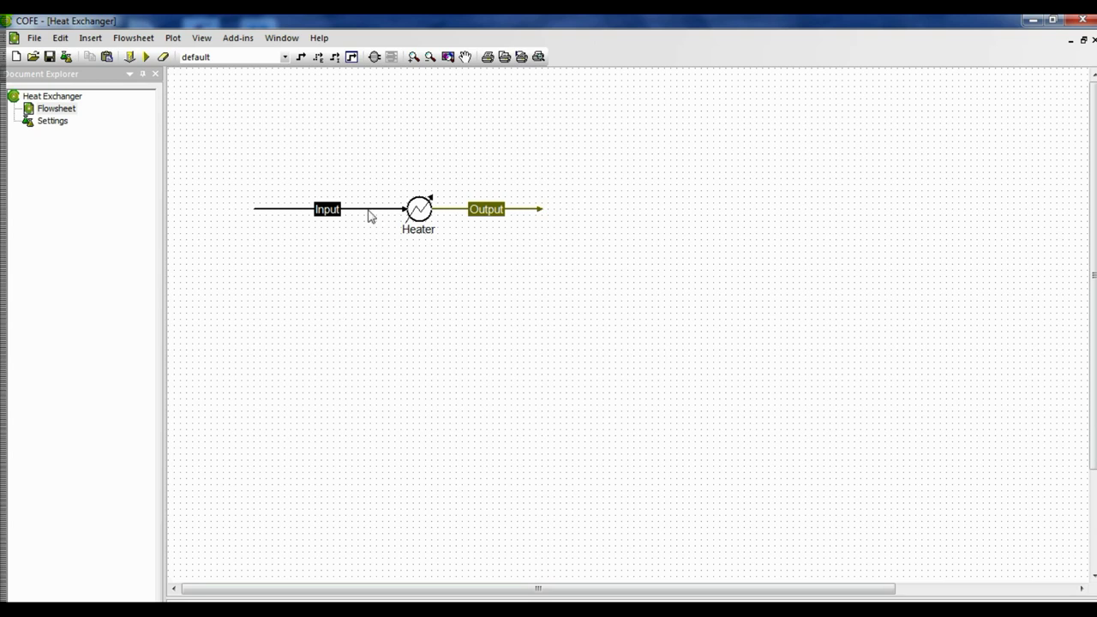
Step: Disconnect the arrow end of the Input stream from the Heater's inlet
mouse_move(370, 217)
click(403, 207)
drag(403, 208, 400, 208)
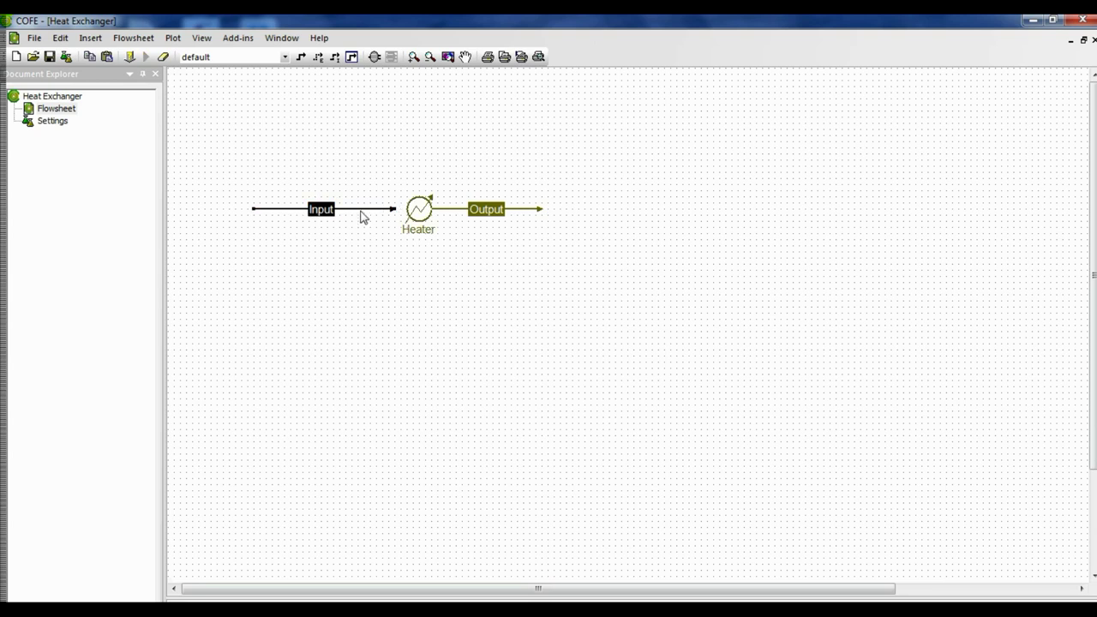
Step: Flash the Input stream to a molar vapor fraction of 0.5 at its current pressure
double_click(363, 214)
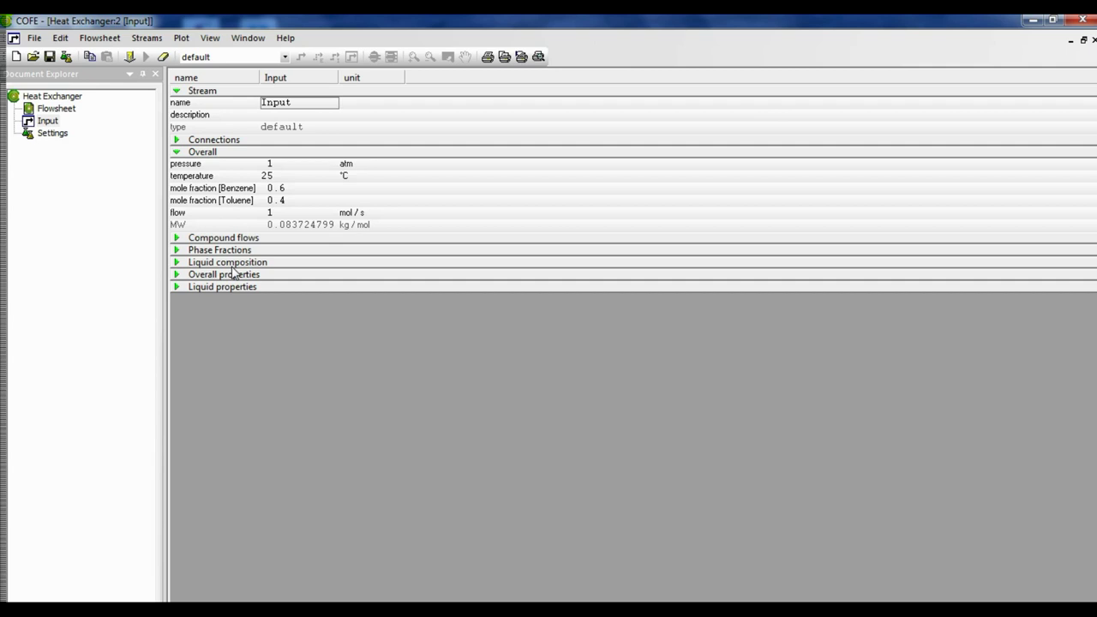
click(178, 250)
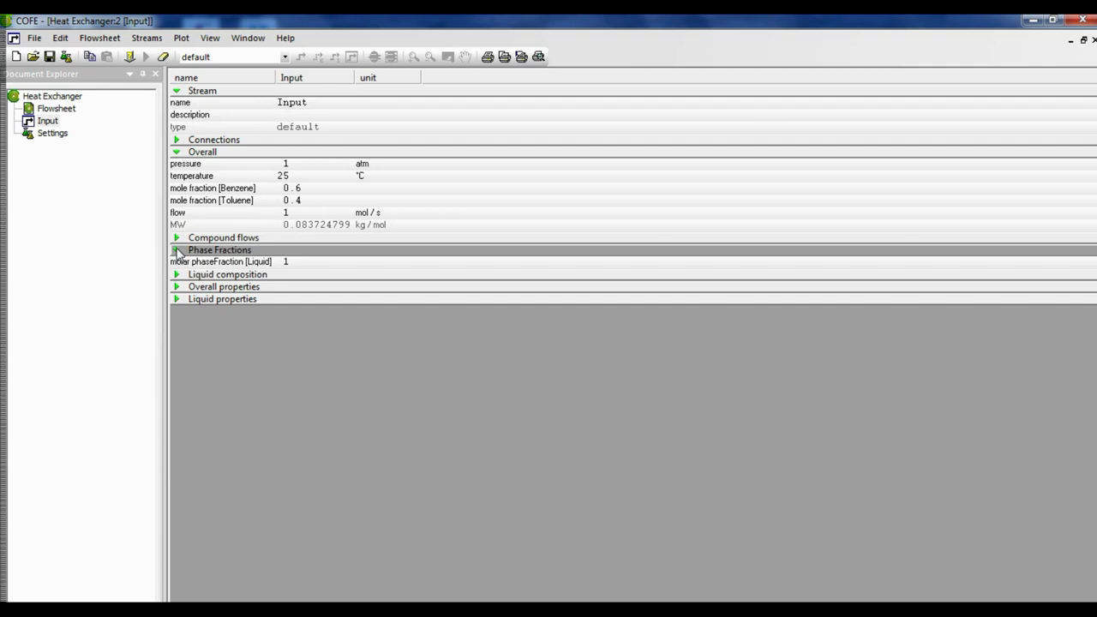
click(287, 263)
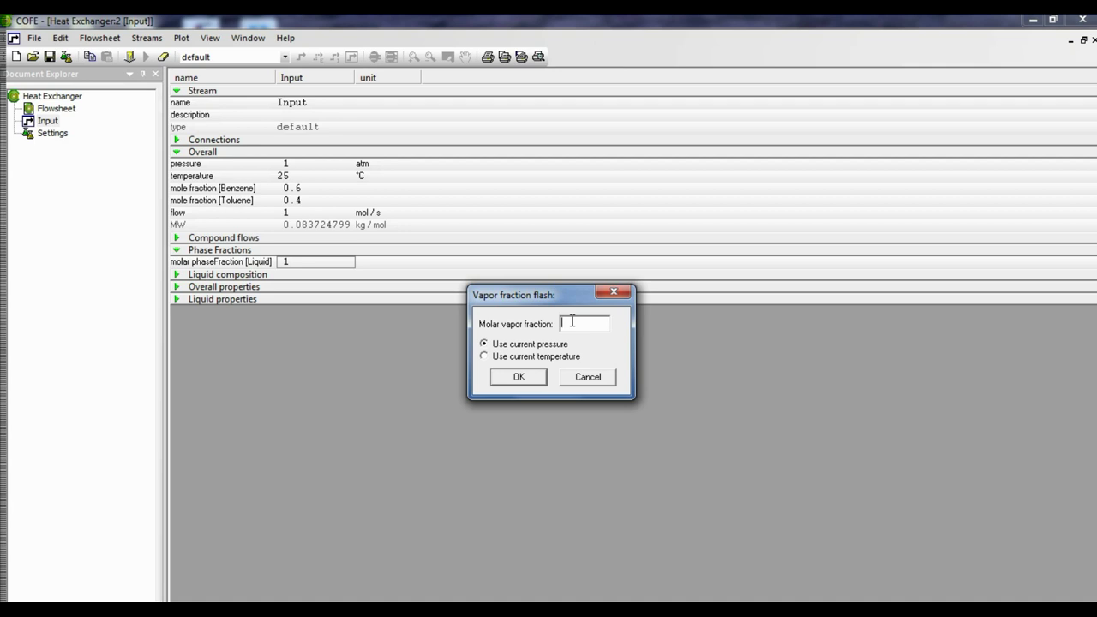
text(0.5)
click(509, 375)
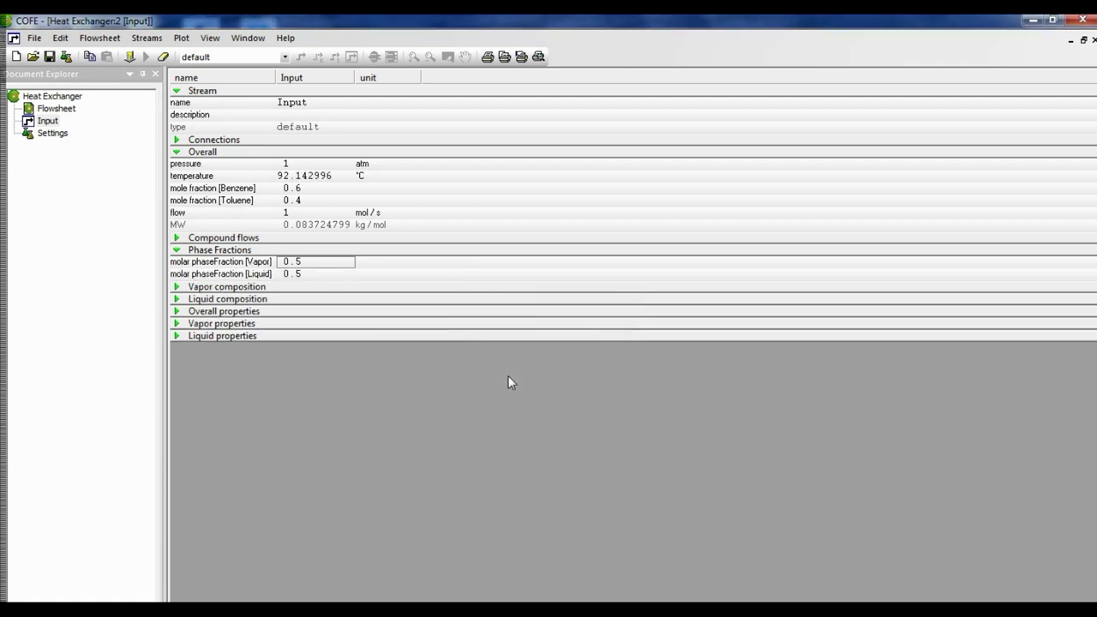
Step: Set the Input stream's temperature to 25 °C and reconnect its arrow end to the Heater's inlet
click(327, 177)
text(25)
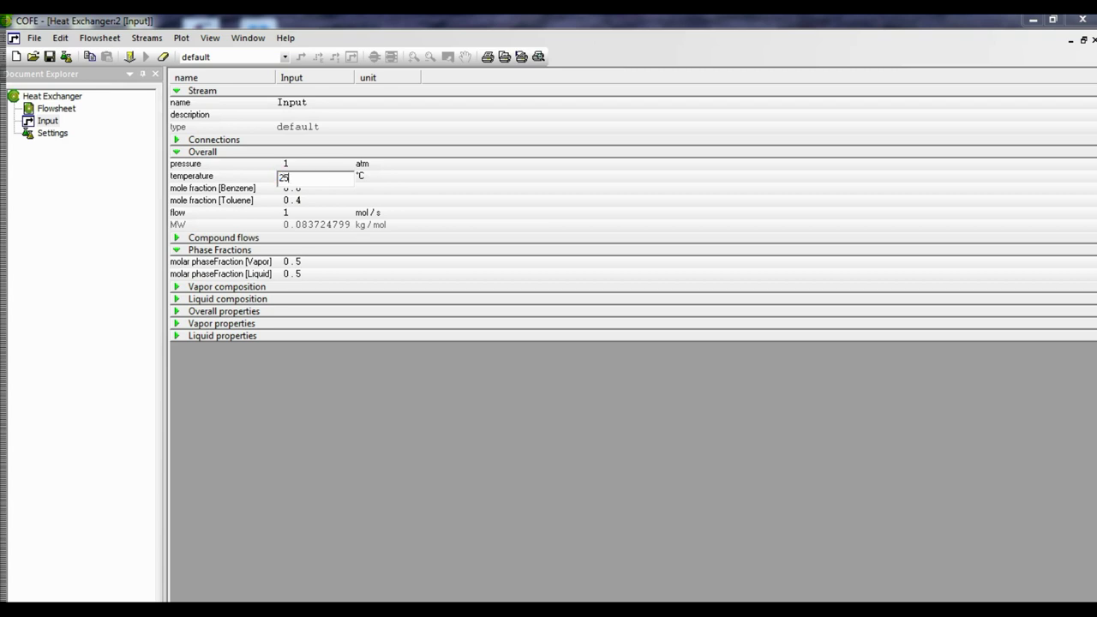
key(Return)
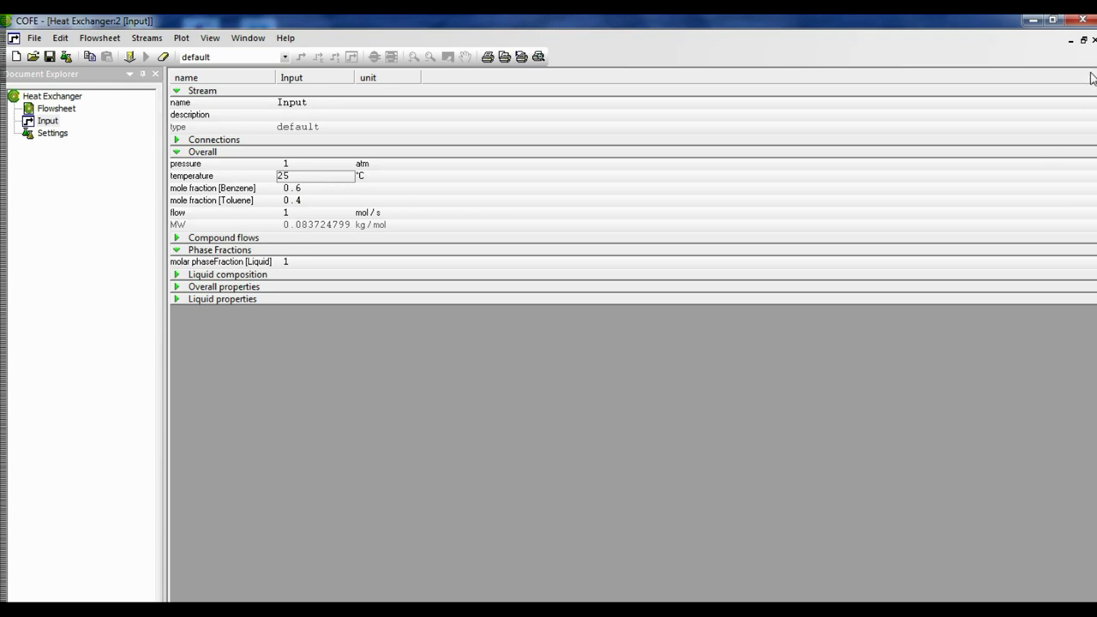
click(1094, 40)
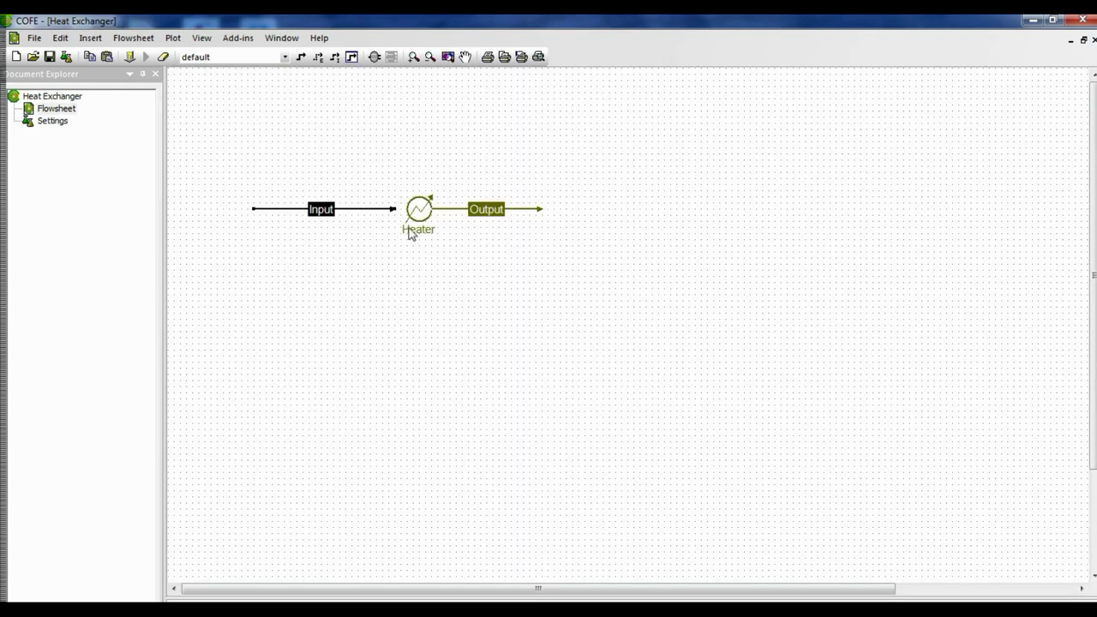
drag(392, 209, 407, 209)
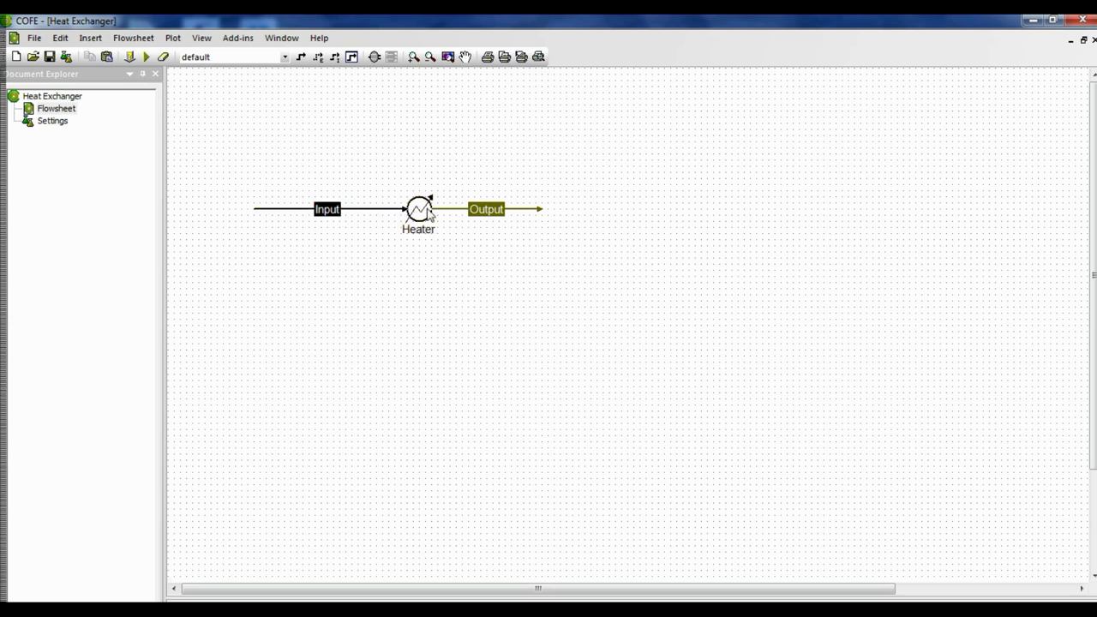
Step: Check the Heater's outlet temperature specification and change the unit of its outlet temperature parameter to Celsius
double_click(426, 215)
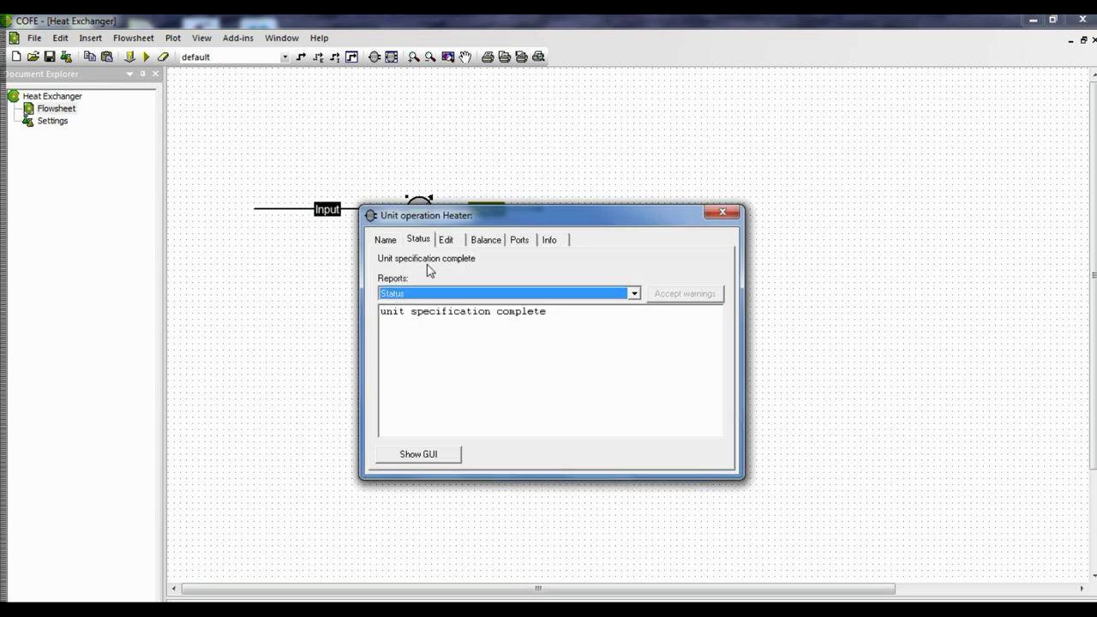
click(428, 457)
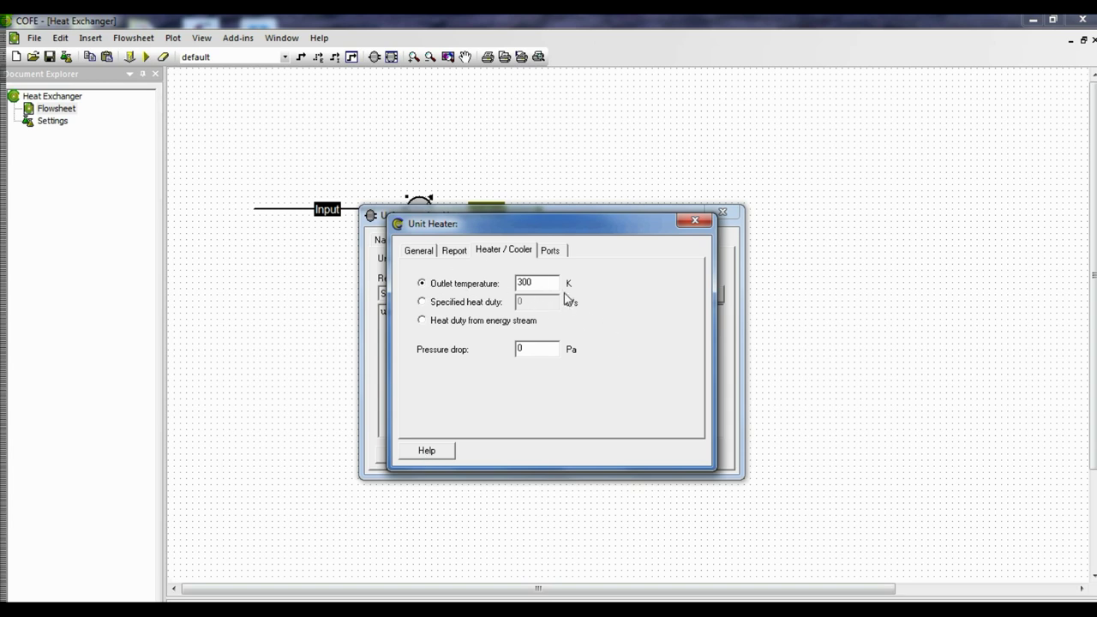
click(696, 222)
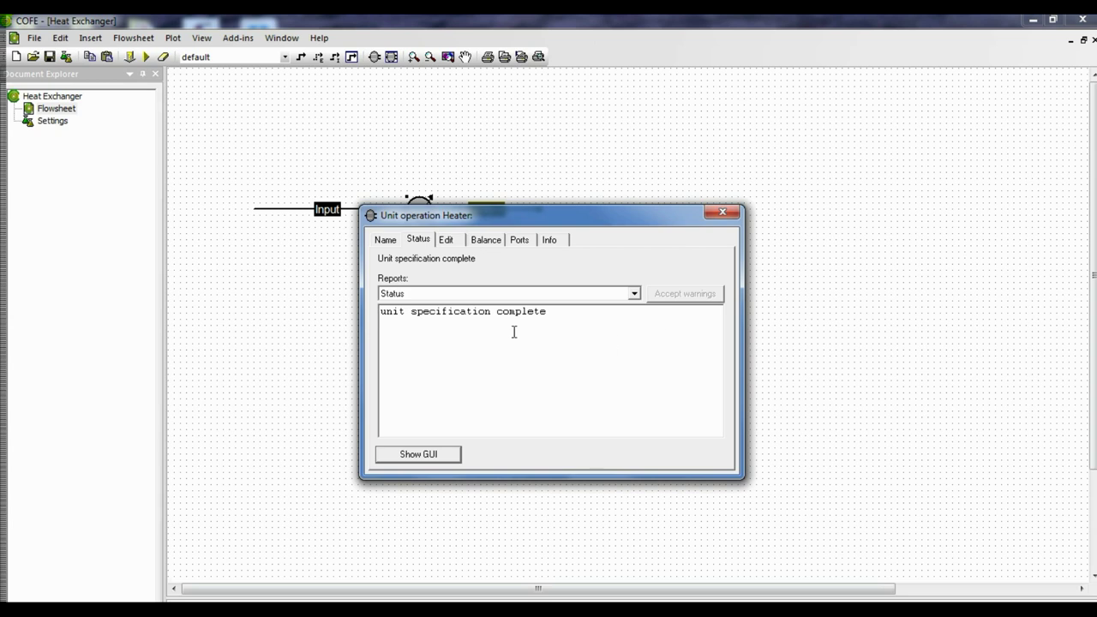
click(452, 240)
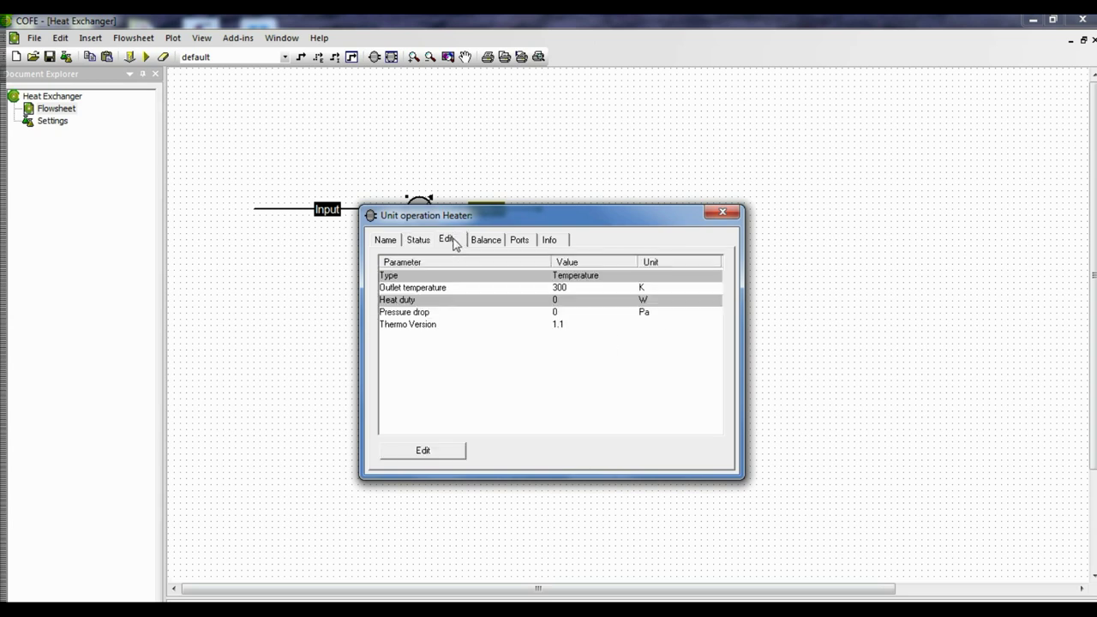
click(644, 292)
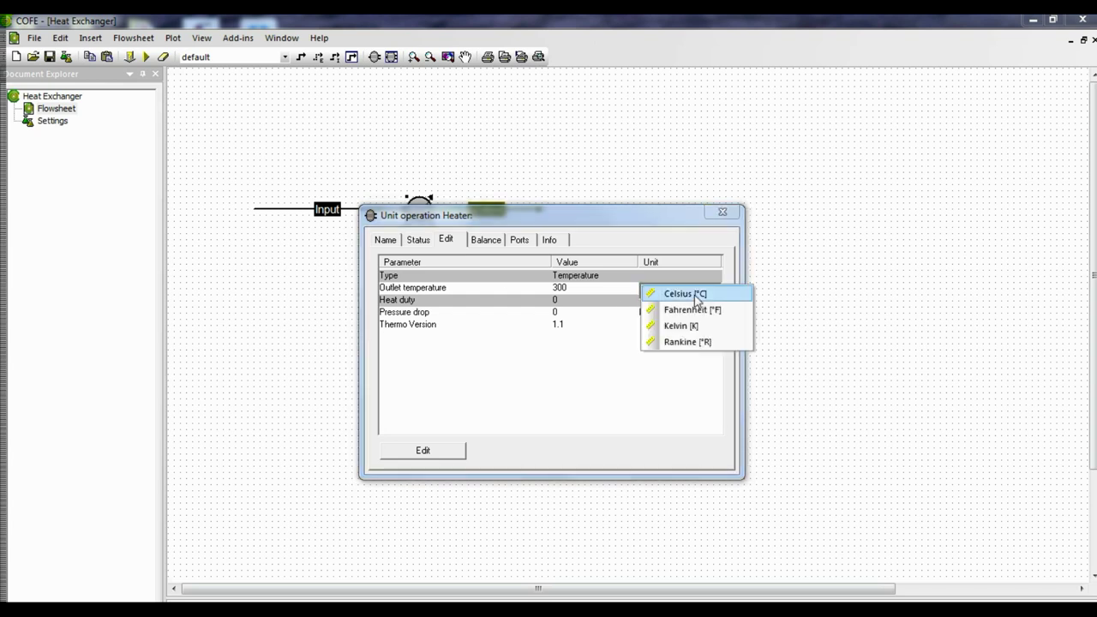
click(696, 292)
click(644, 350)
mouse_move(579, 318)
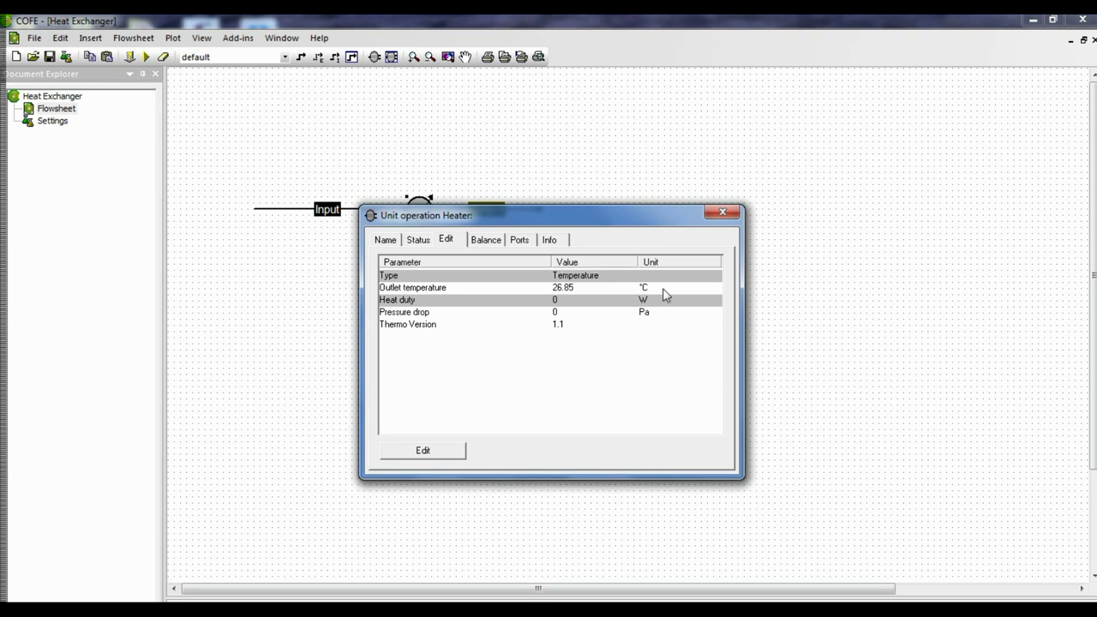
mouse_move(647, 293)
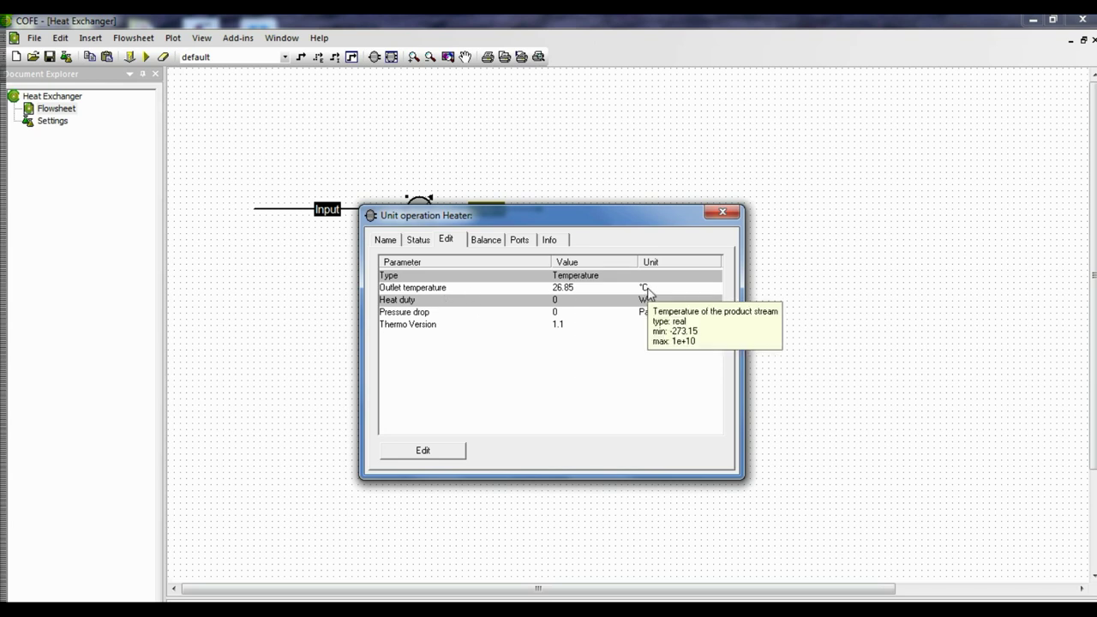
Step: Set the Heater's outlet temperature to 92 °C, close its dialog, and solve the flowsheet
click(583, 290)
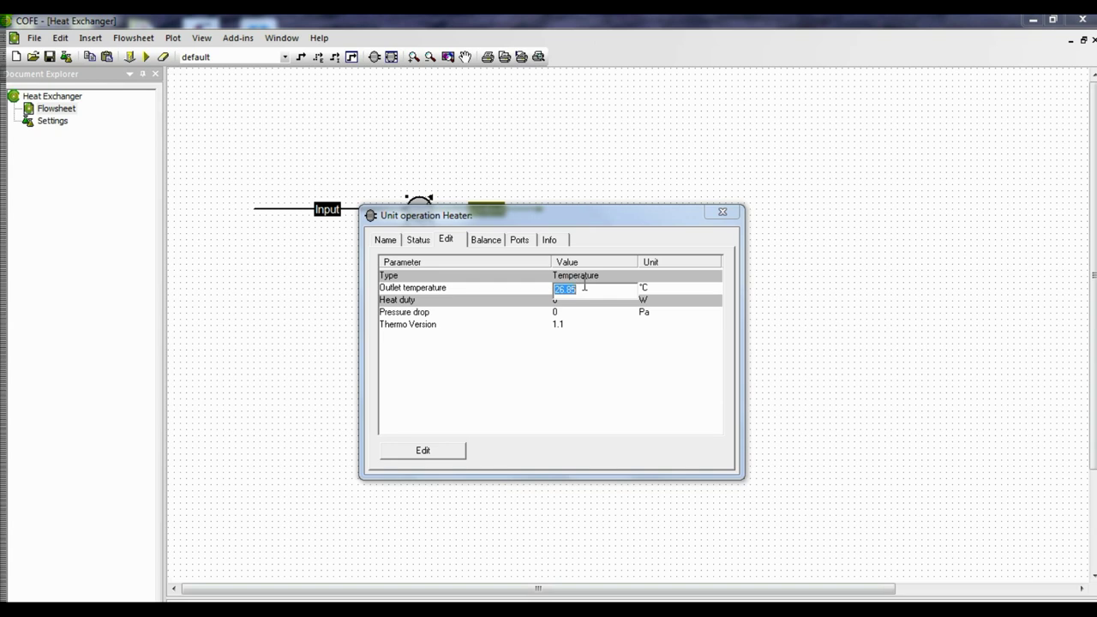
text(92)
click(504, 347)
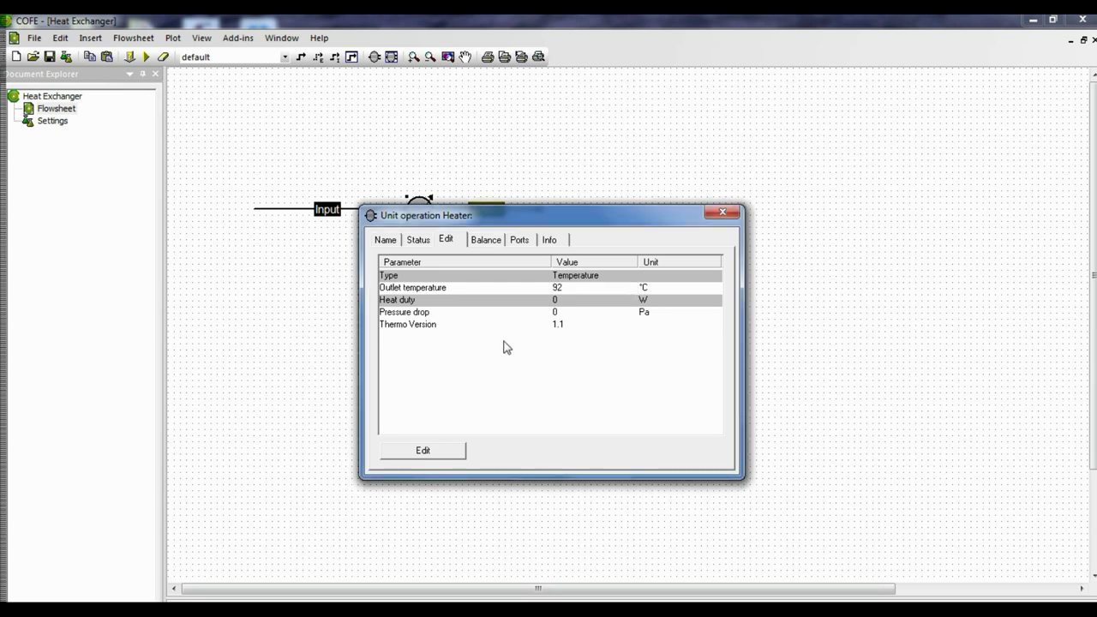
click(723, 212)
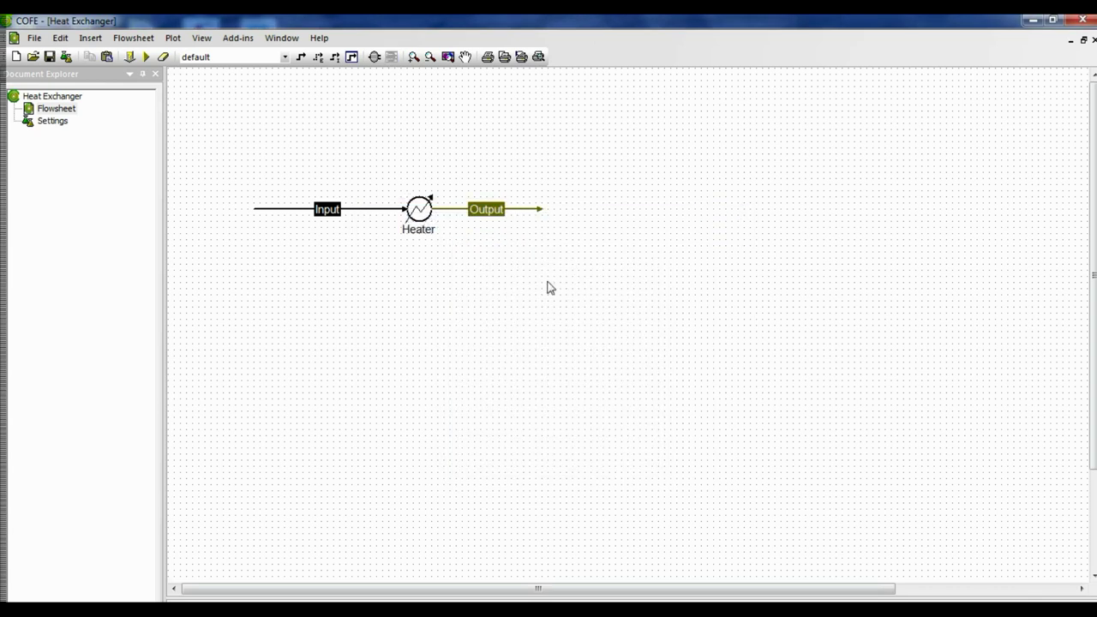
click(148, 58)
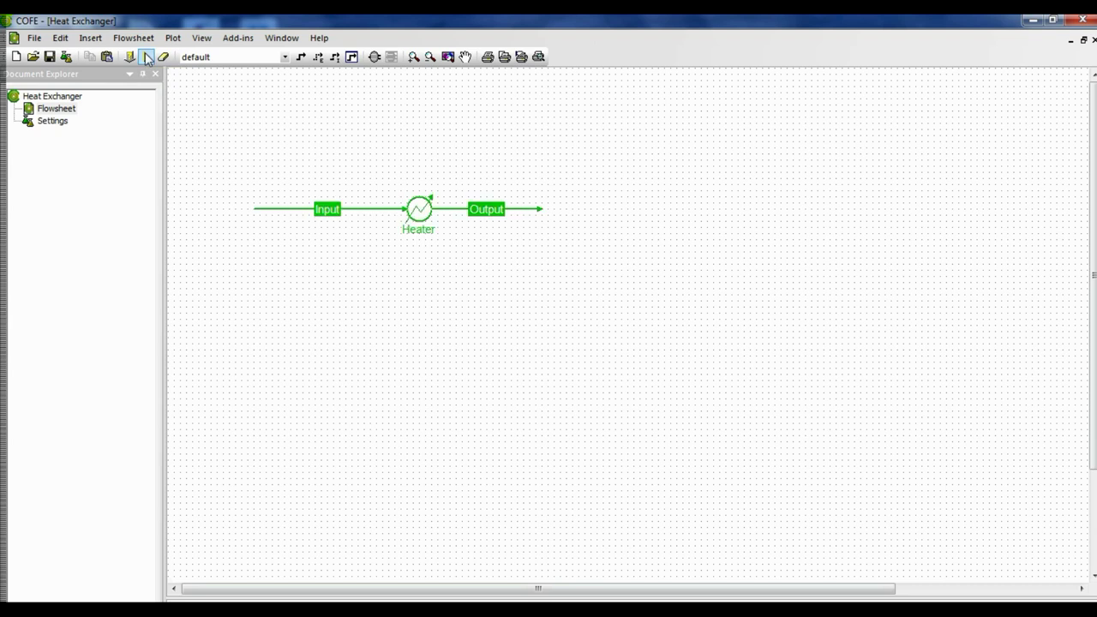
Step: Refine the Heater's outlet temperature to 92.172992 °C and solve the flowsheet again
double_click(452, 210)
double_click(426, 217)
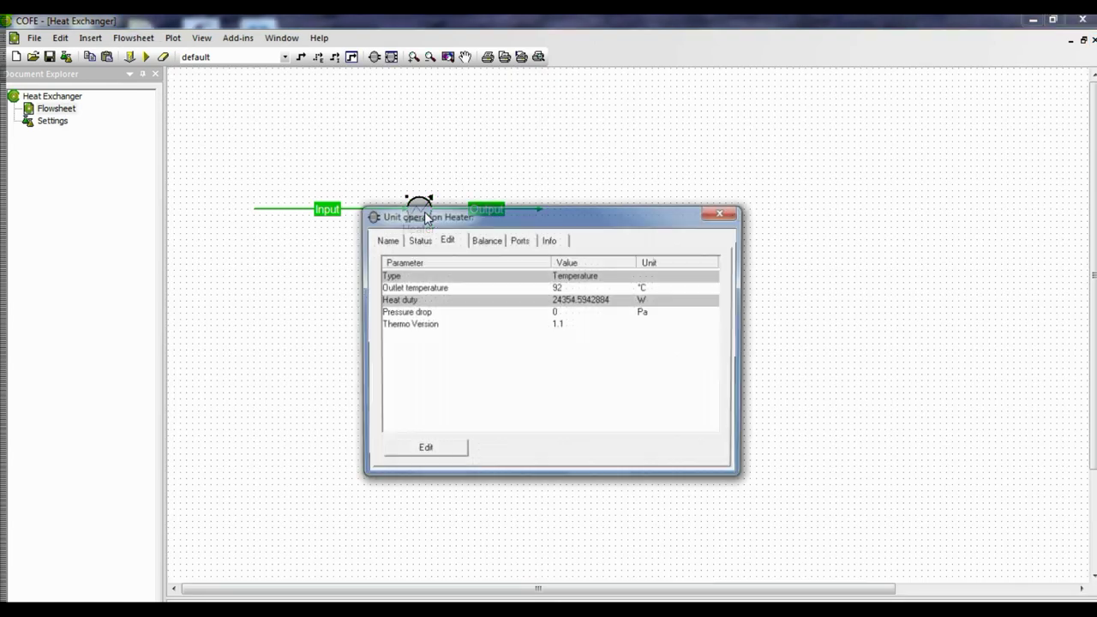
click(578, 289)
text(92)
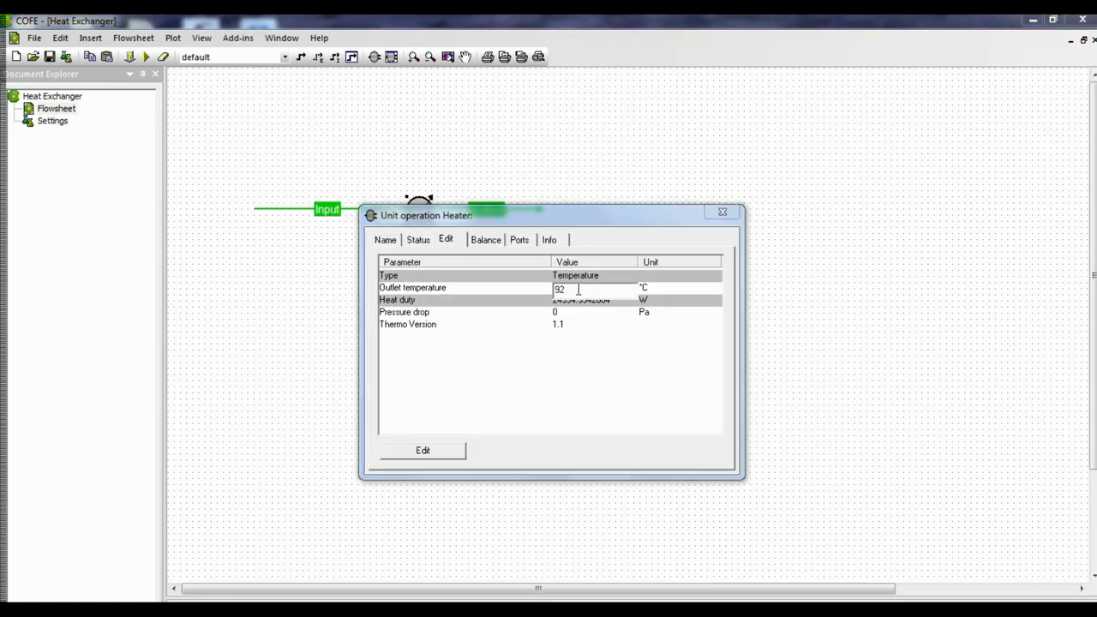
text(.172992)
key(Return)
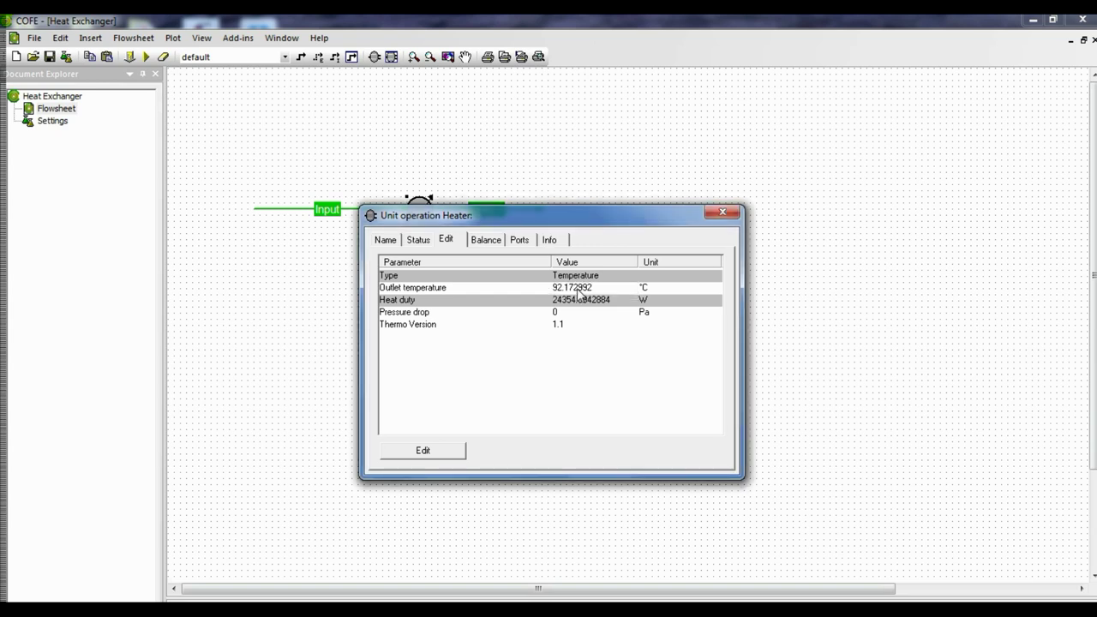
click(729, 213)
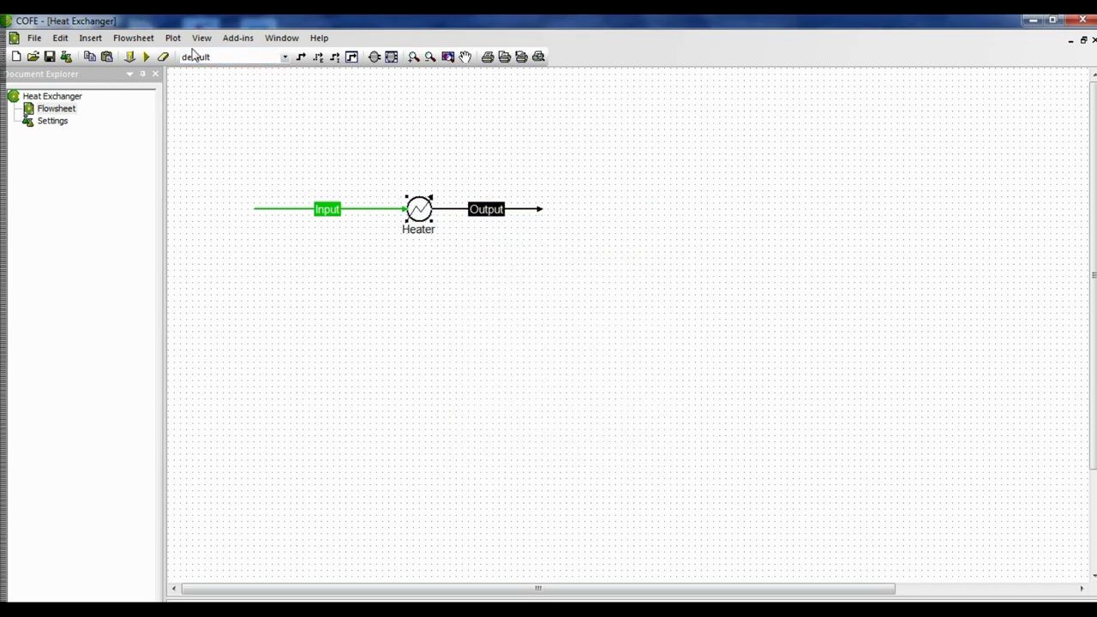
click(146, 56)
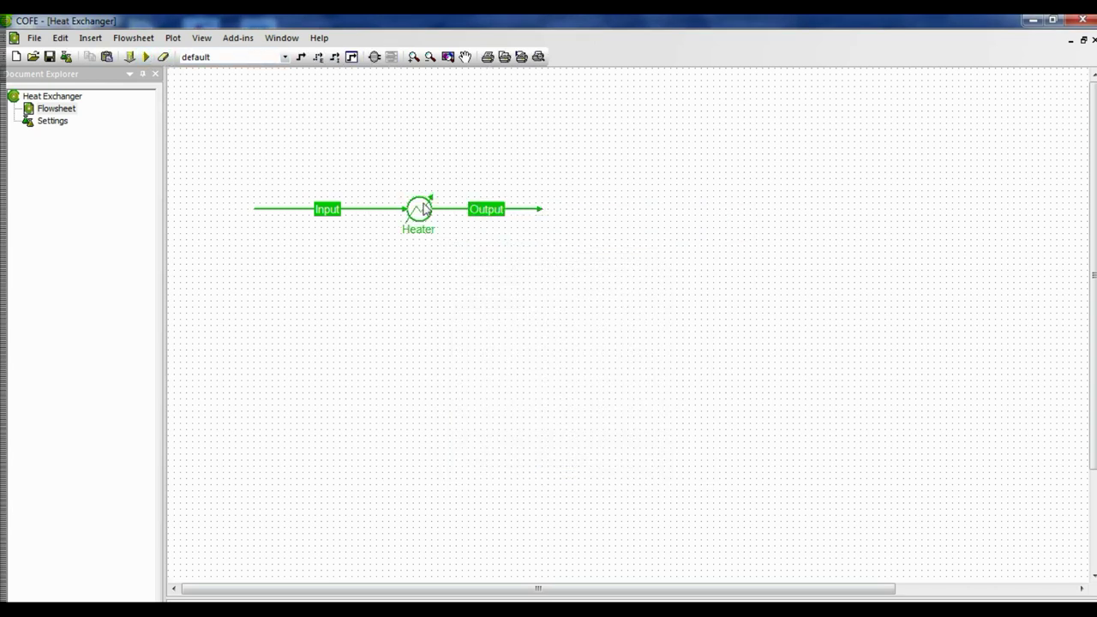
Step: Review the Output stream's temperature and phase fractions, and change the unit of the Heater's heat duty to kilowatts
double_click(447, 213)
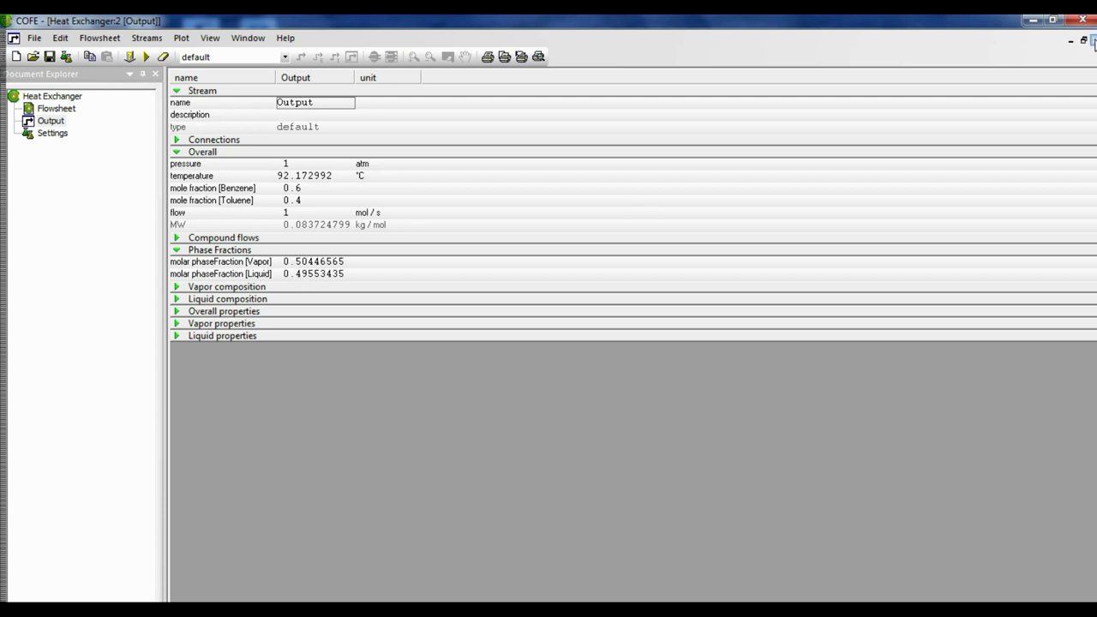
click(1093, 41)
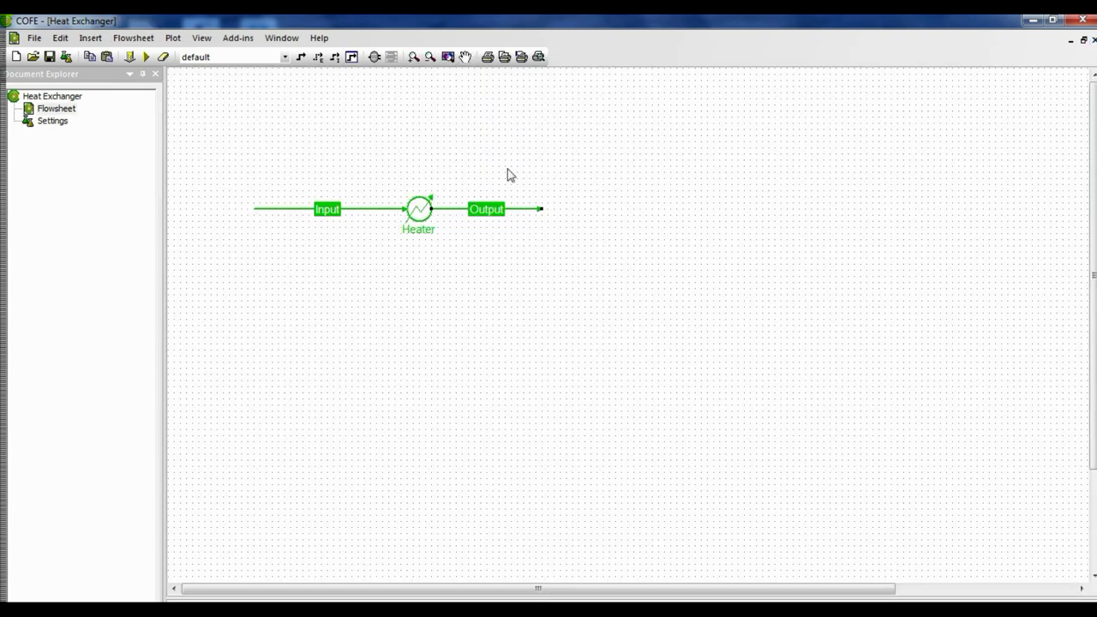
double_click(426, 213)
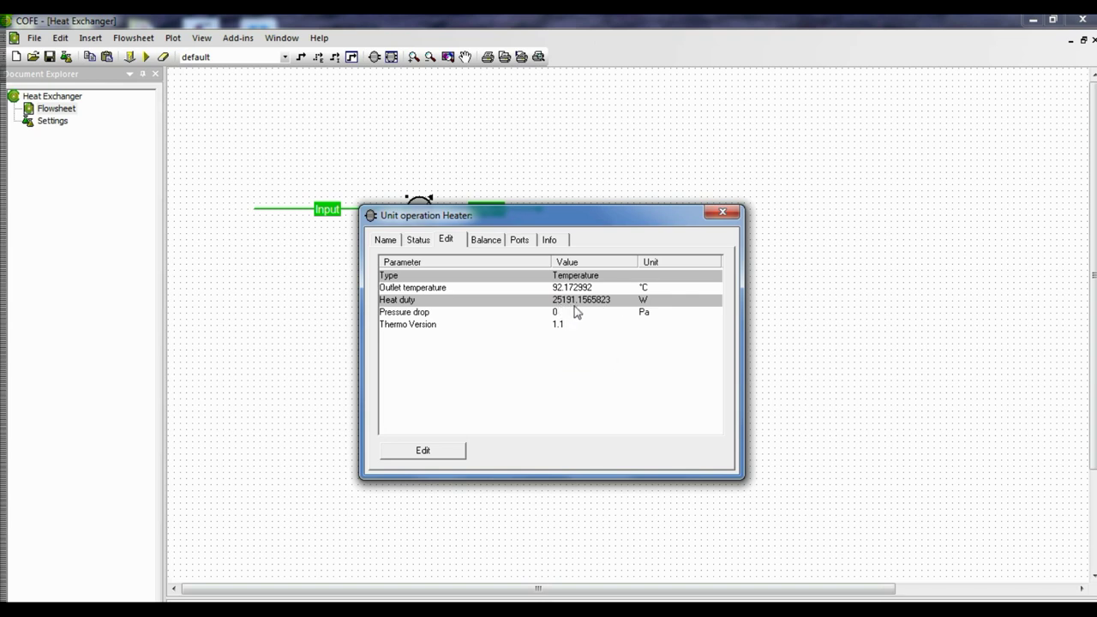
click(643, 301)
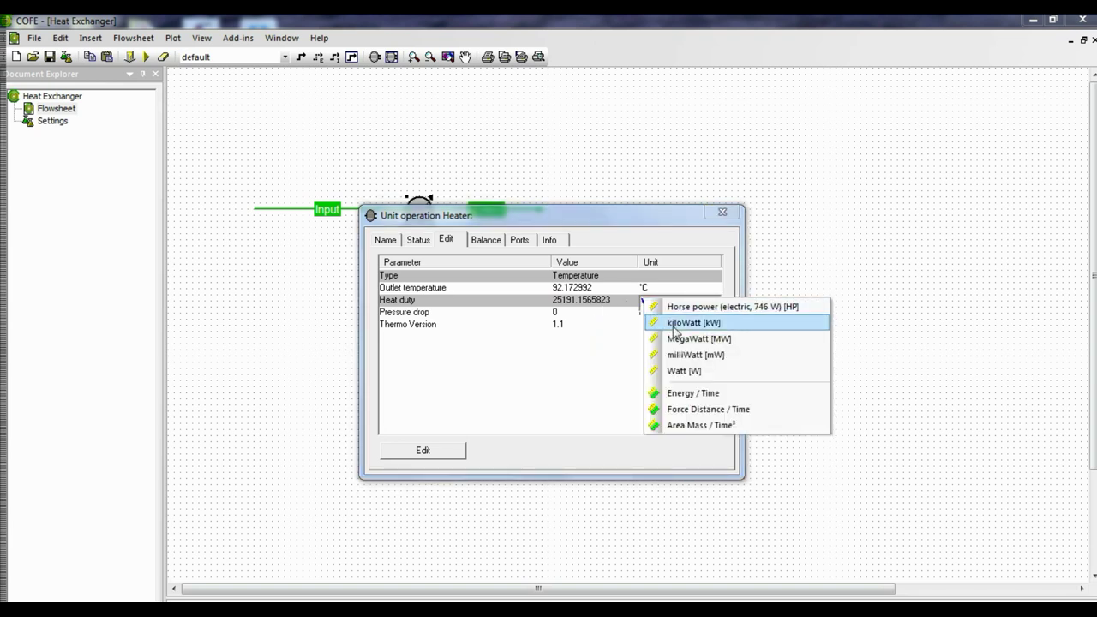
click(677, 327)
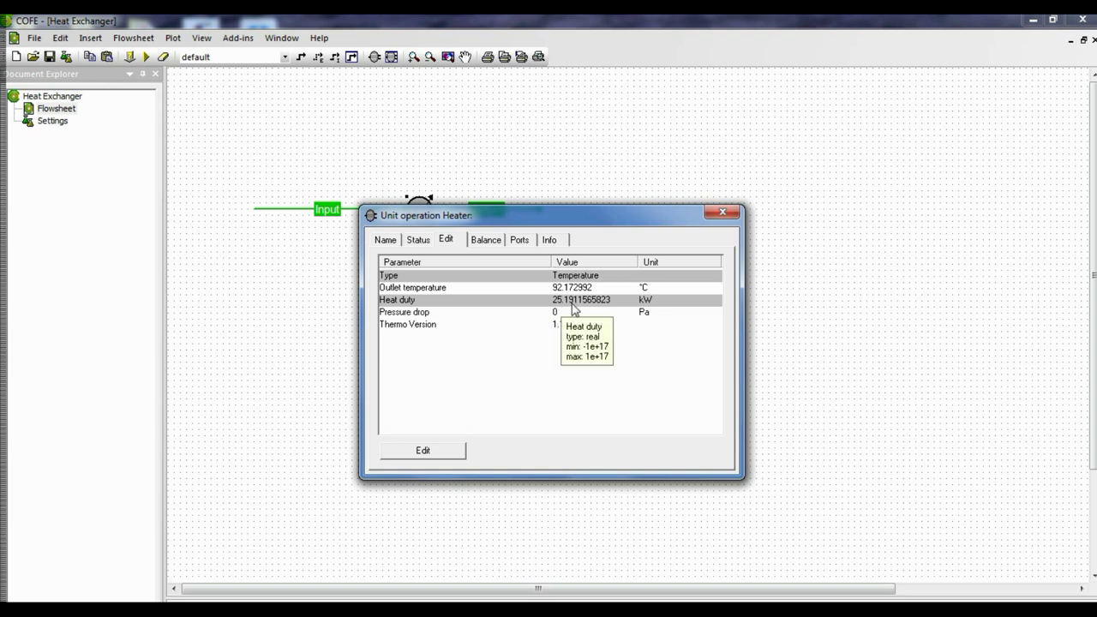
click(722, 213)
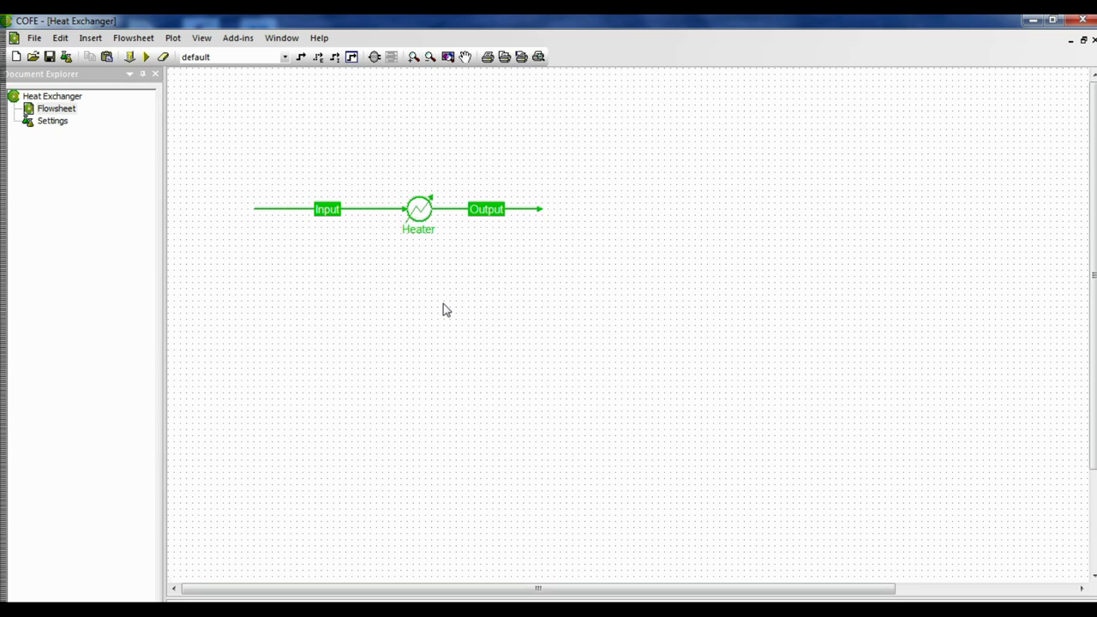
Step: Switch the Heater's specification from outlet temperature to specified heat duty and return to its parameter list
mouse_move(421, 213)
double_click(420, 213)
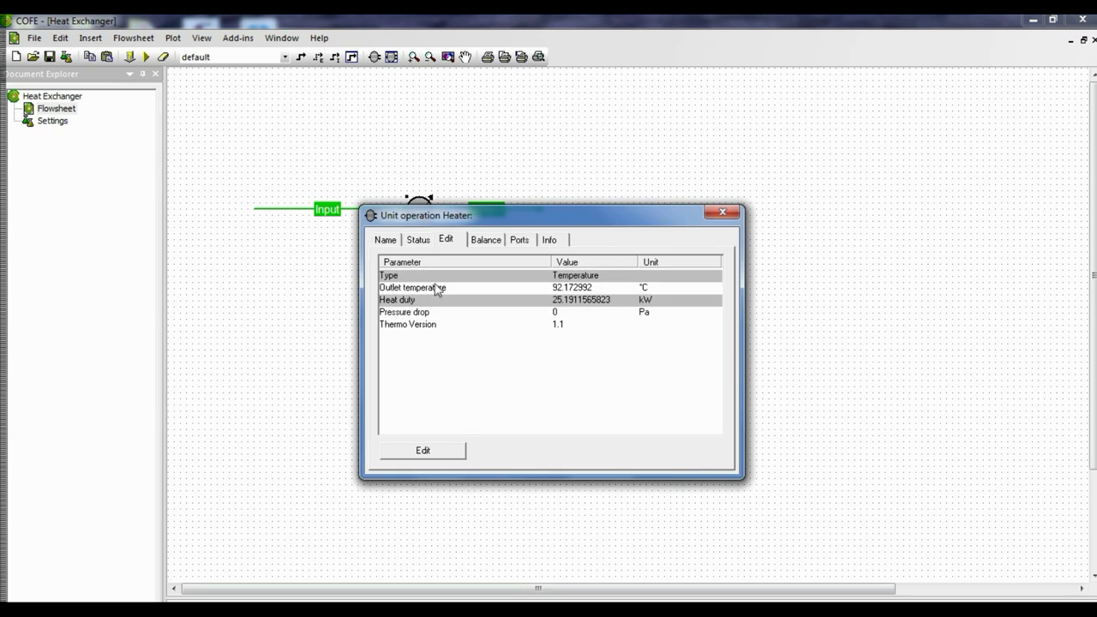
click(419, 242)
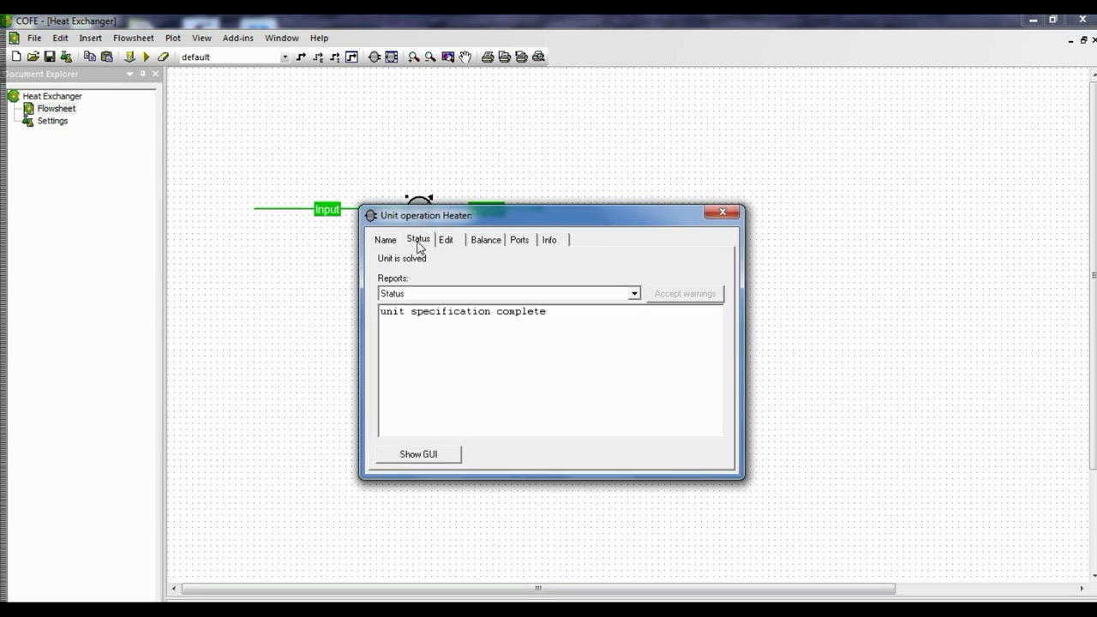
click(421, 456)
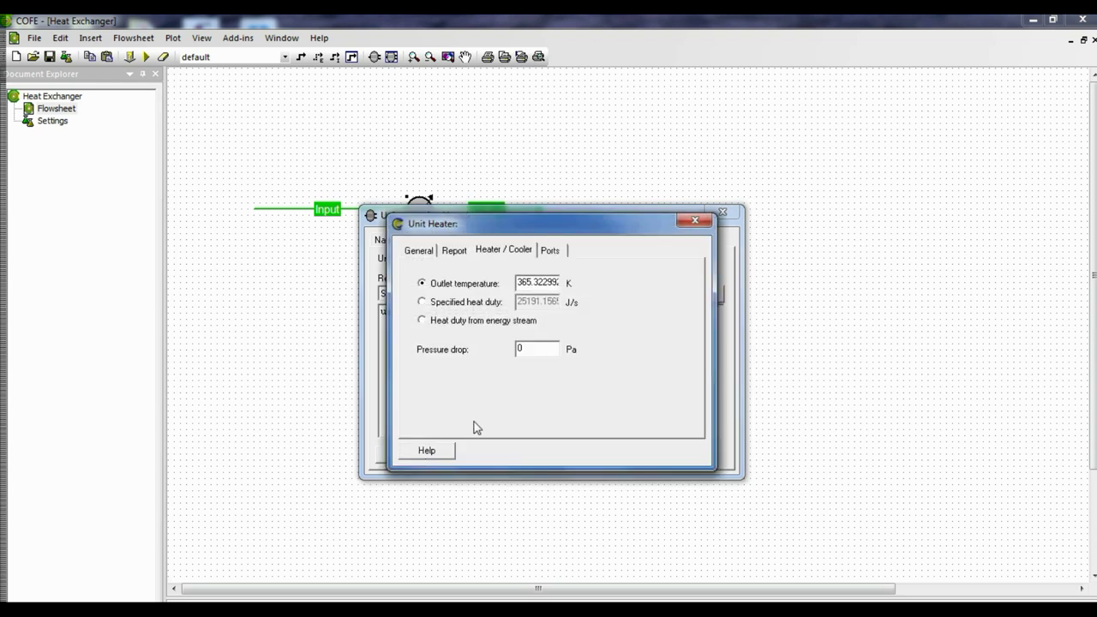
click(421, 303)
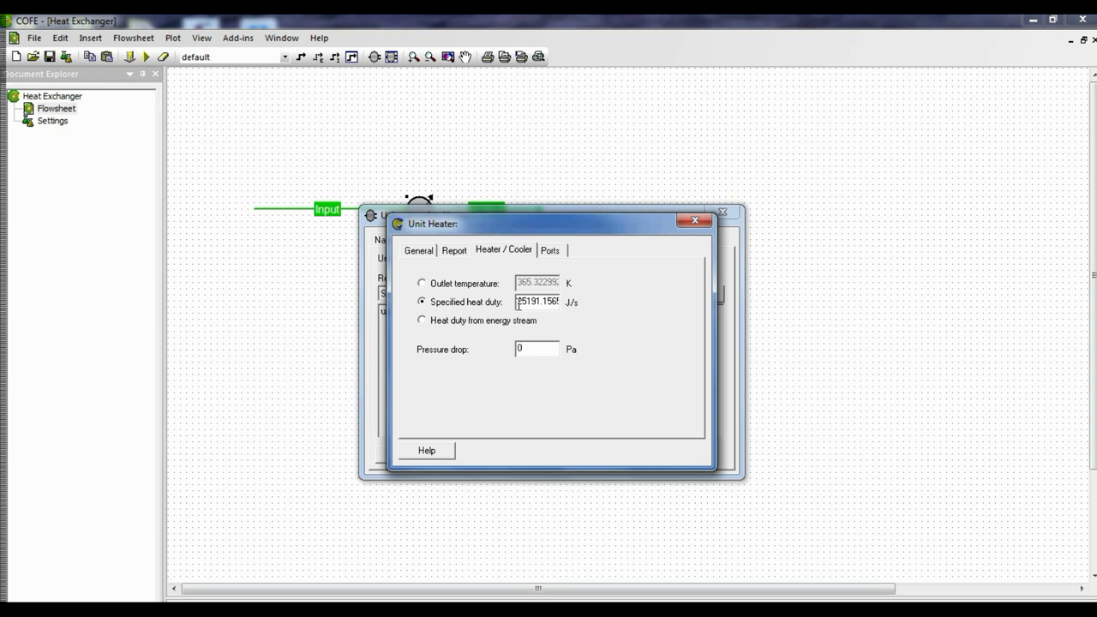
click(696, 222)
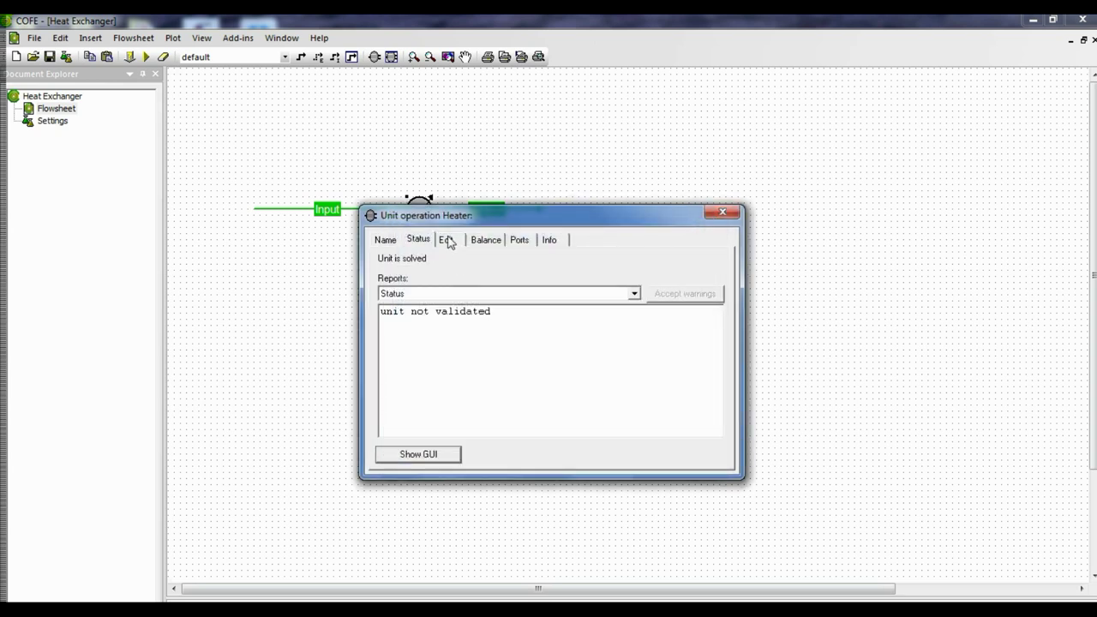
click(447, 240)
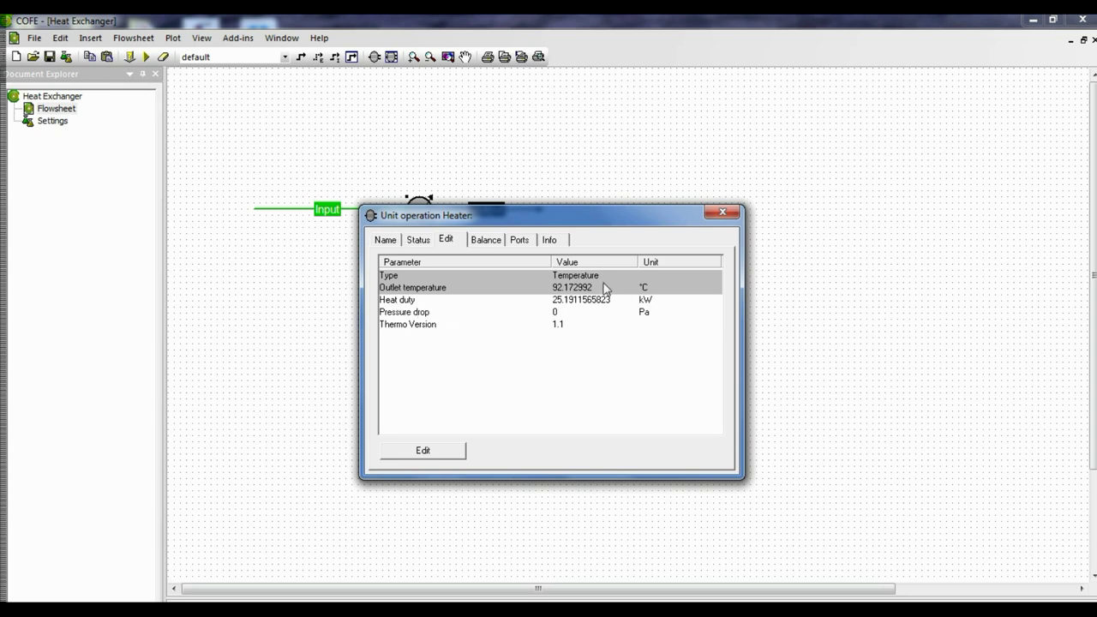
mouse_move(617, 309)
click(555, 289)
double_click(622, 290)
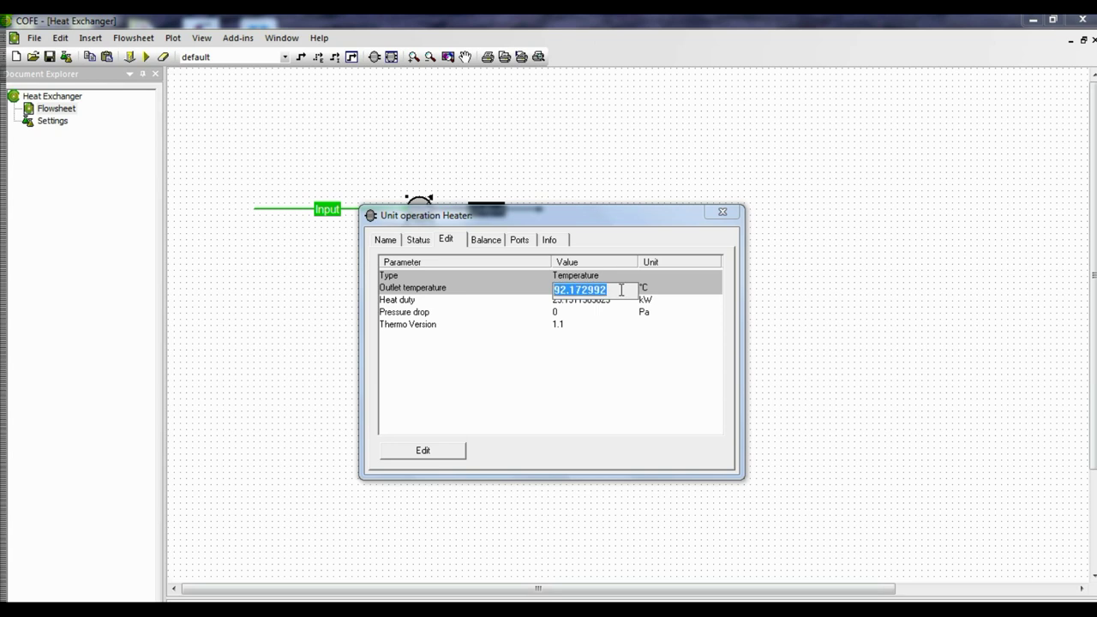
click(607, 336)
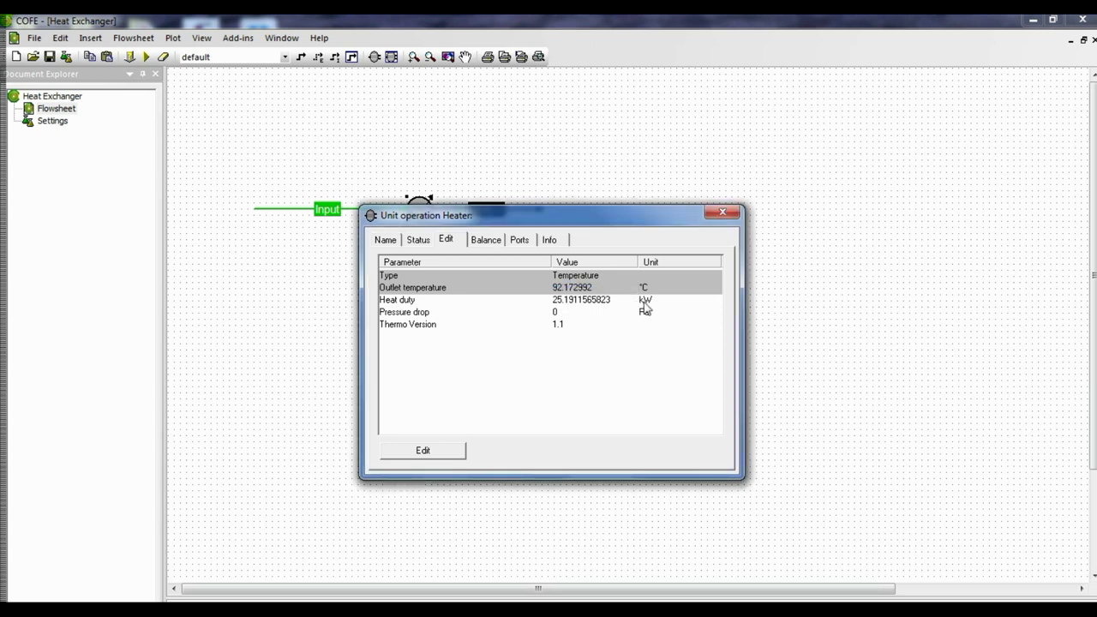
click(559, 329)
click(600, 300)
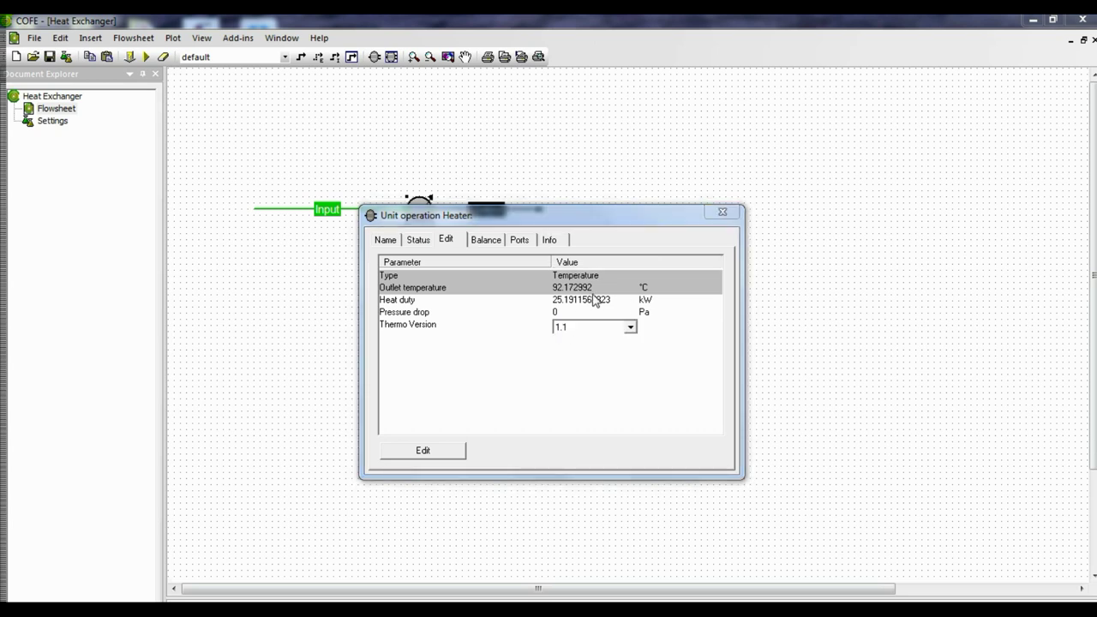
Step: Set the Heater's heat duty to 26 kW, close its dialog, and solve the flowsheet
click(606, 304)
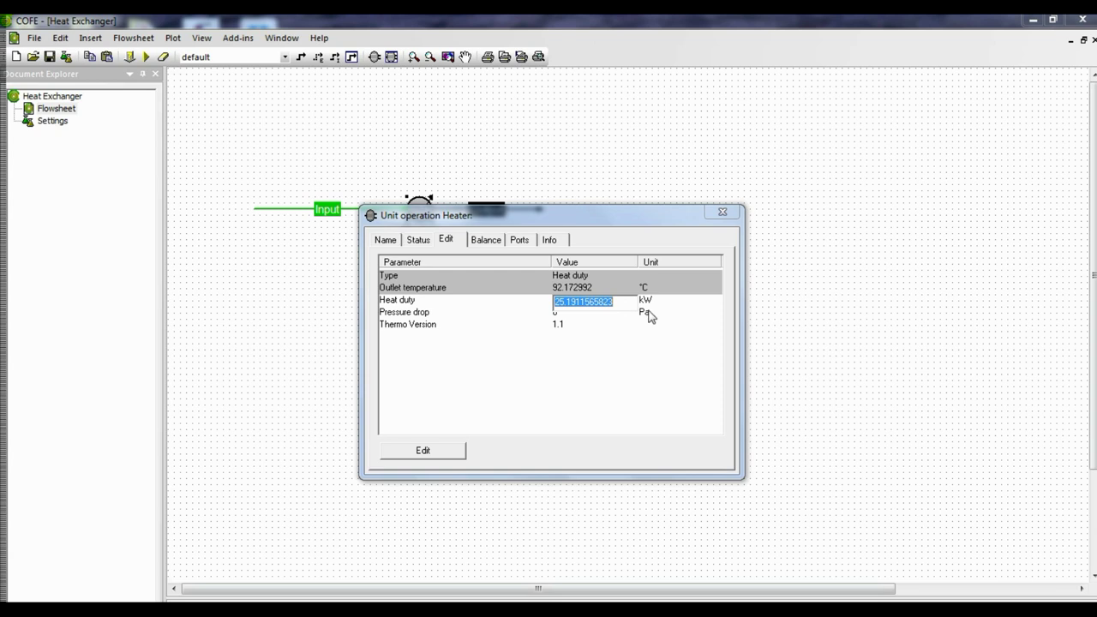
click(623, 353)
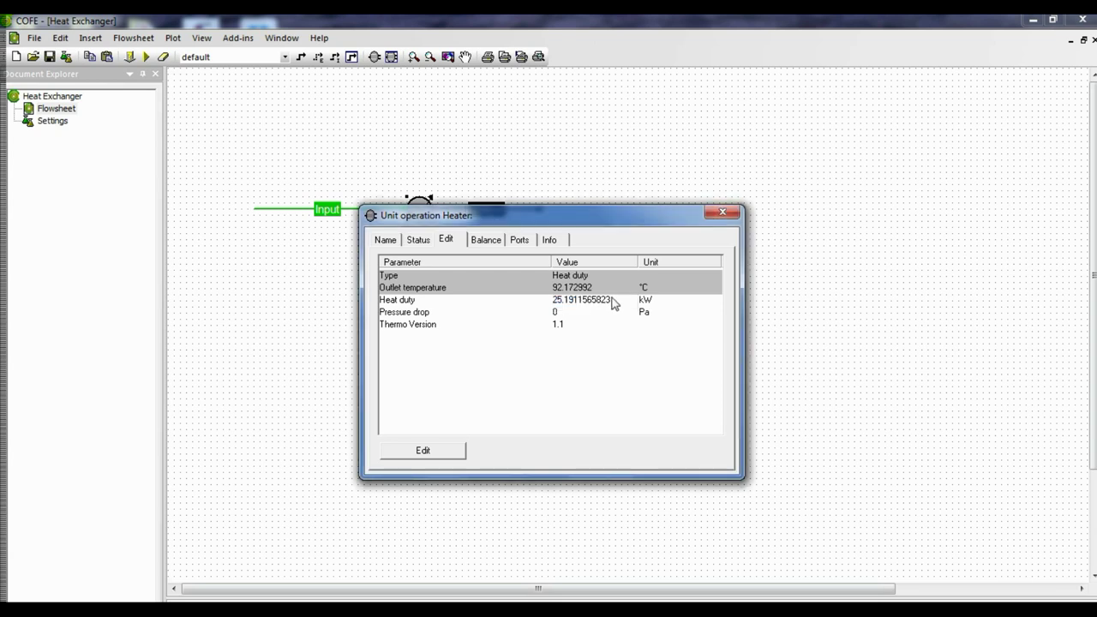
click(614, 303)
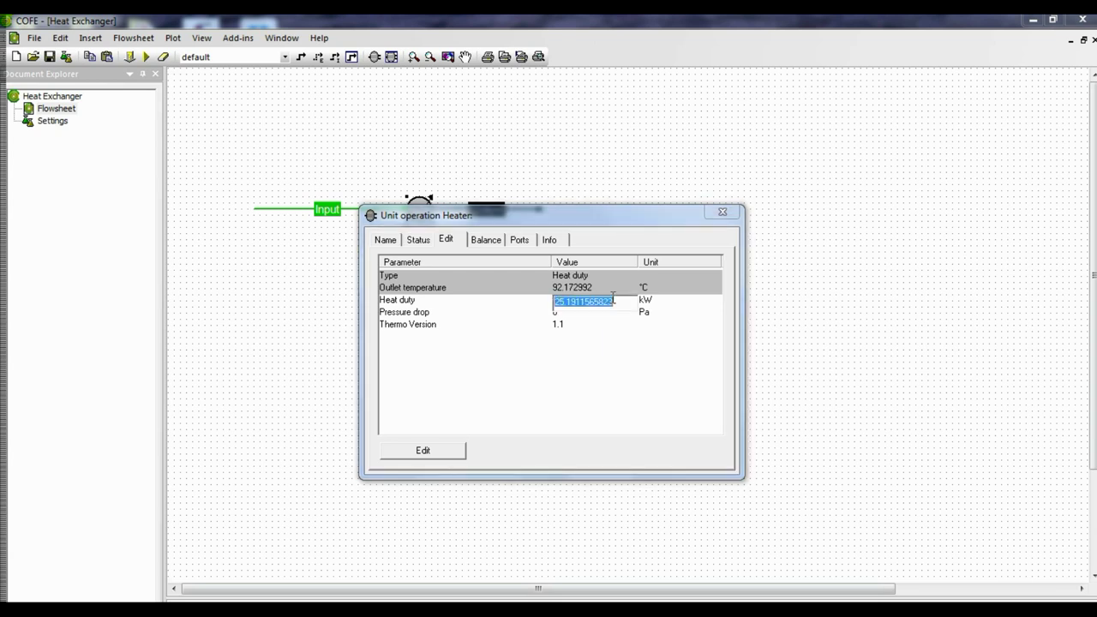
text(26)
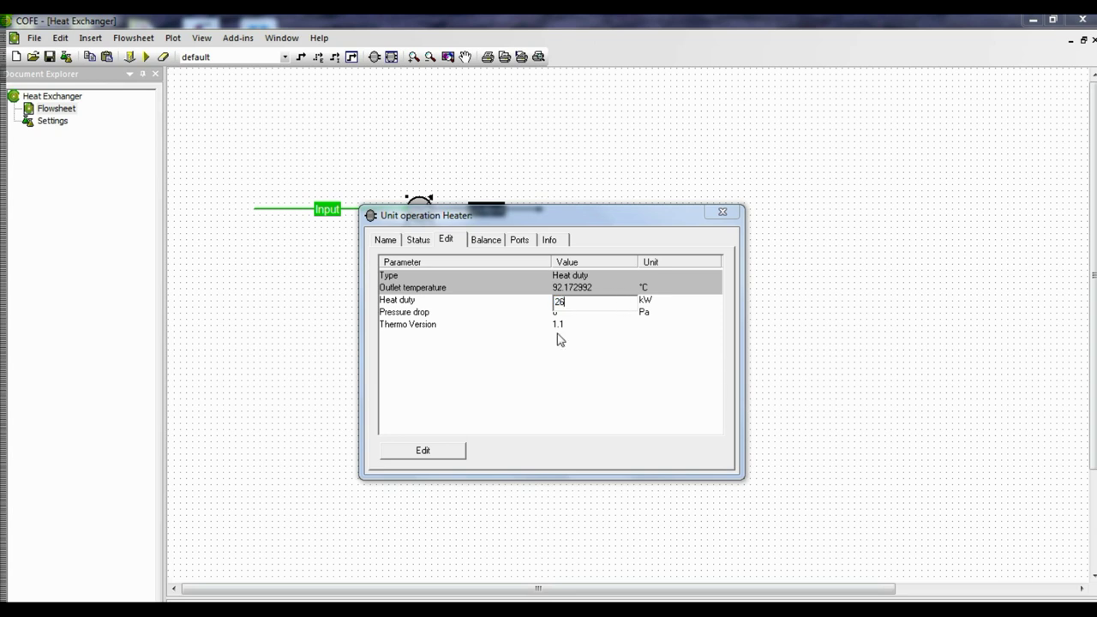
click(493, 355)
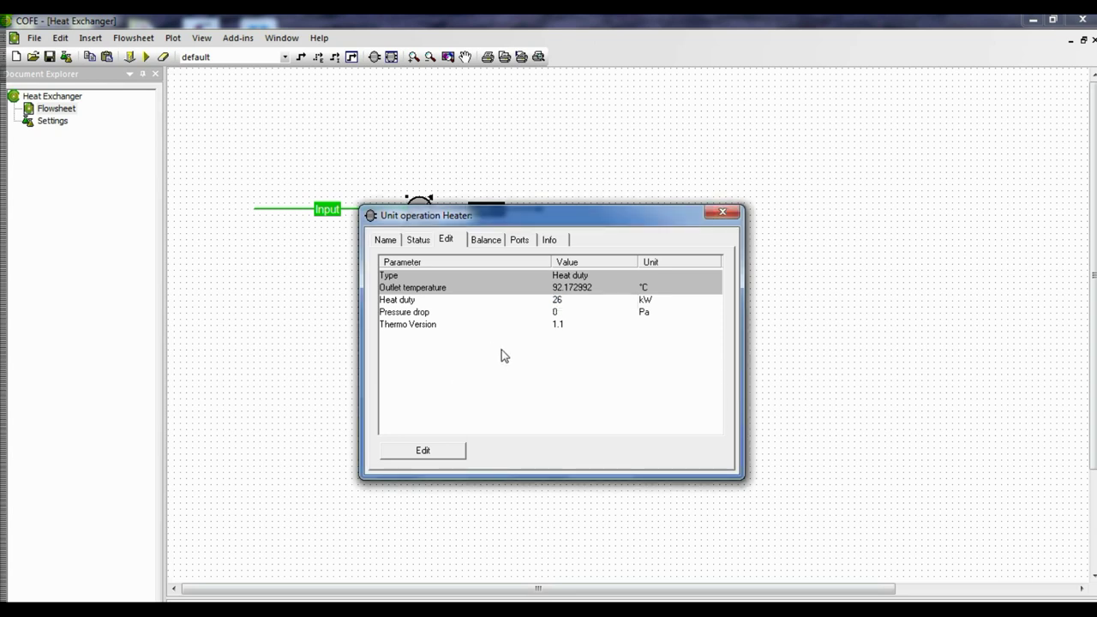
click(723, 212)
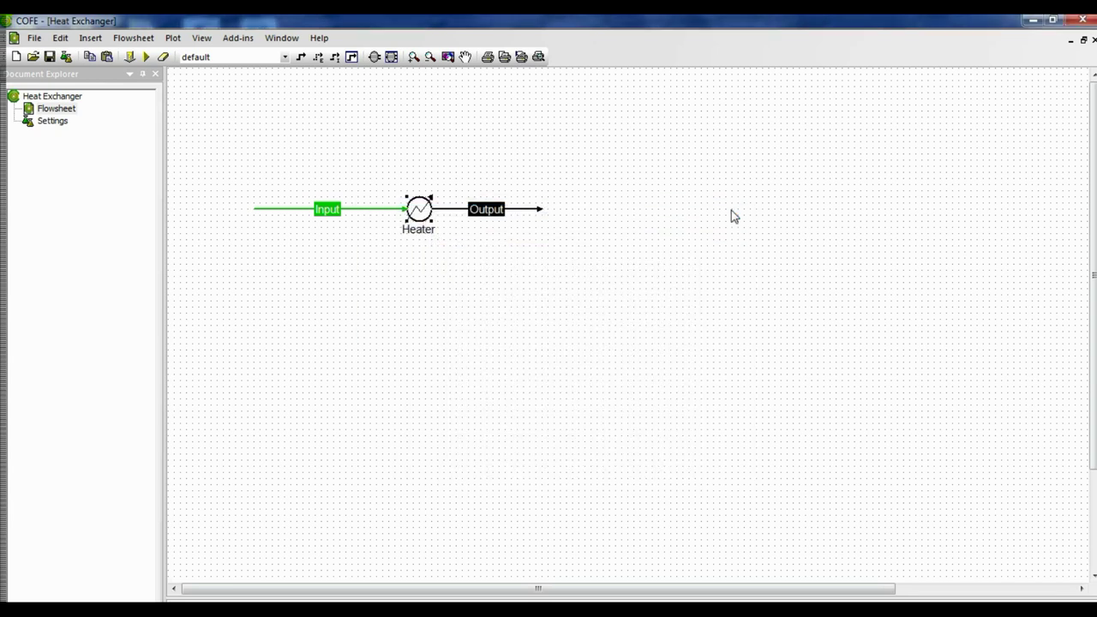
click(561, 344)
click(146, 57)
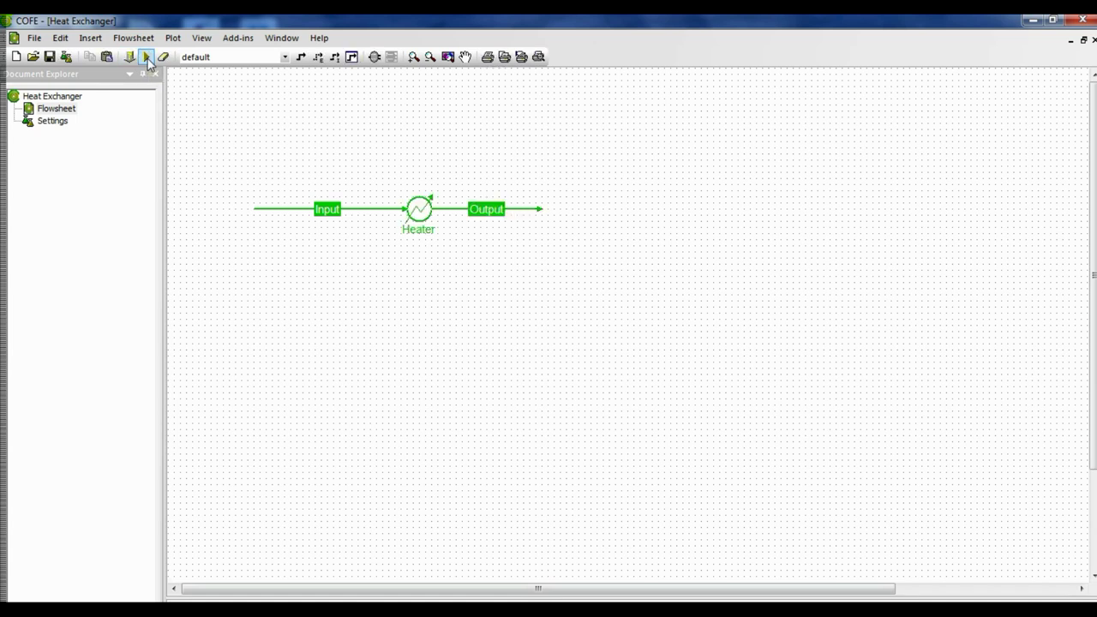
Step: Check the Output stream's temperature and phase fractions for the specified heat duty
click(458, 215)
double_click(458, 214)
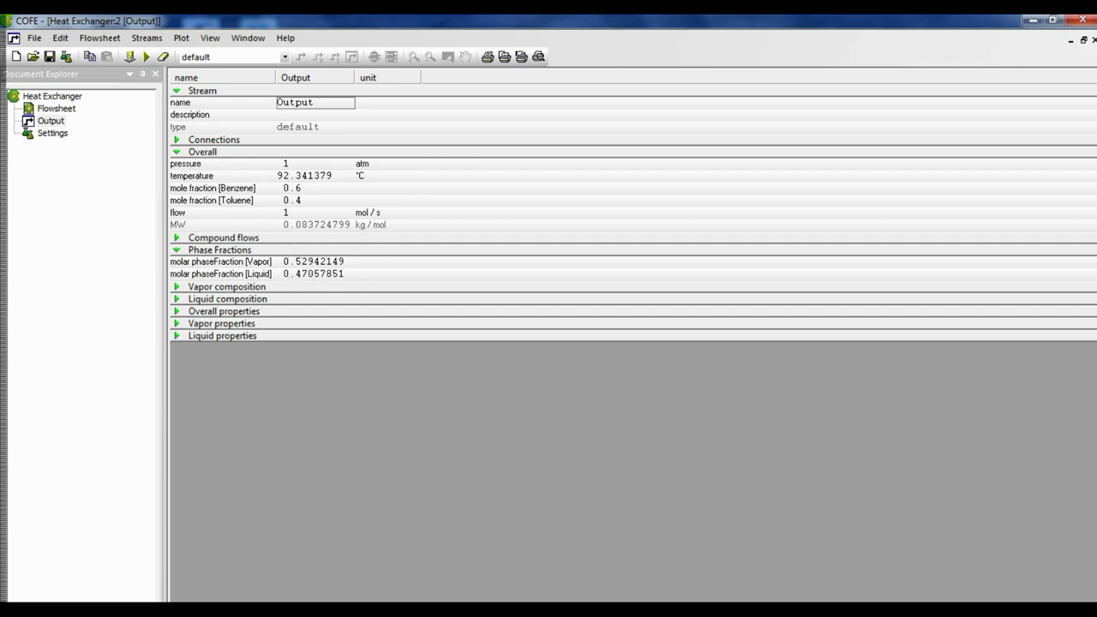
click(1094, 39)
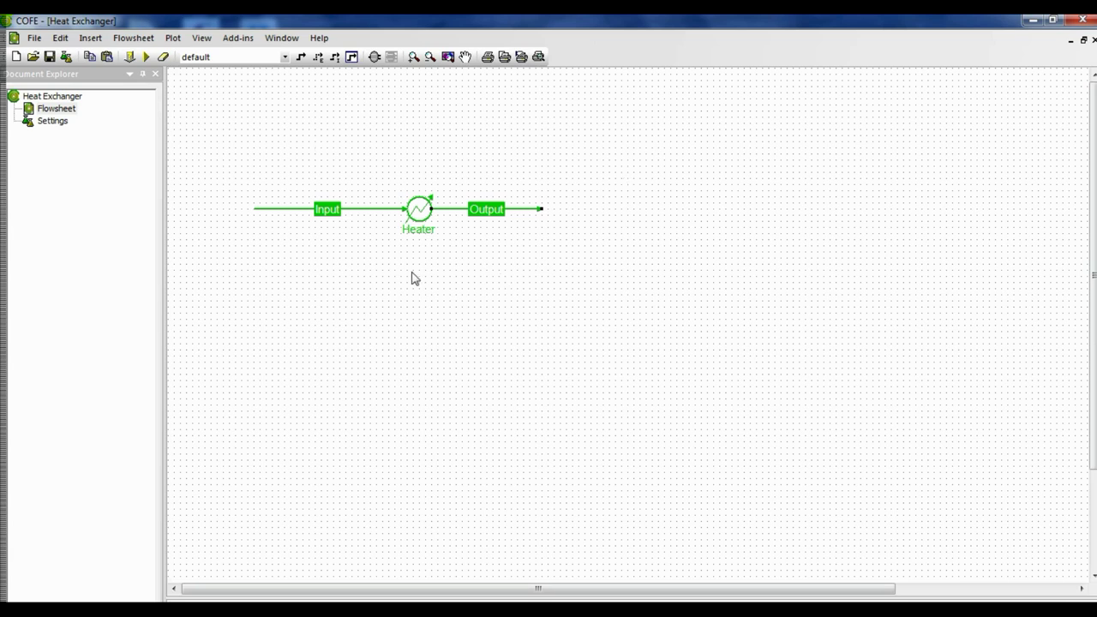
Step: Set the Input stream's temperature to 92 °C and return to the flowsheet
mouse_move(412, 214)
double_click(363, 211)
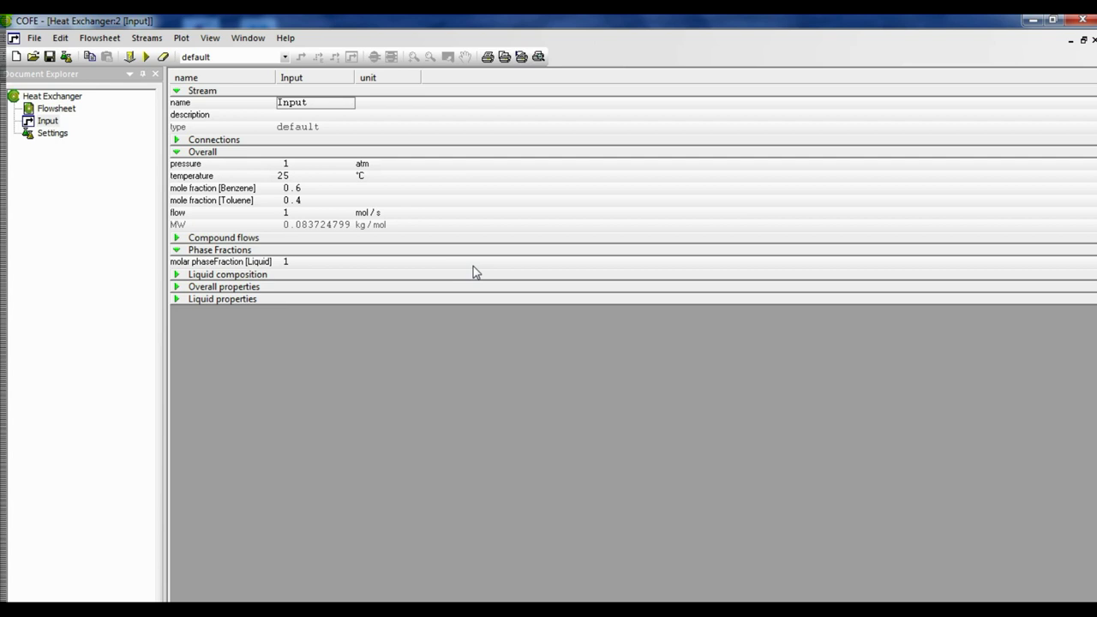
double_click(301, 178)
text(9)
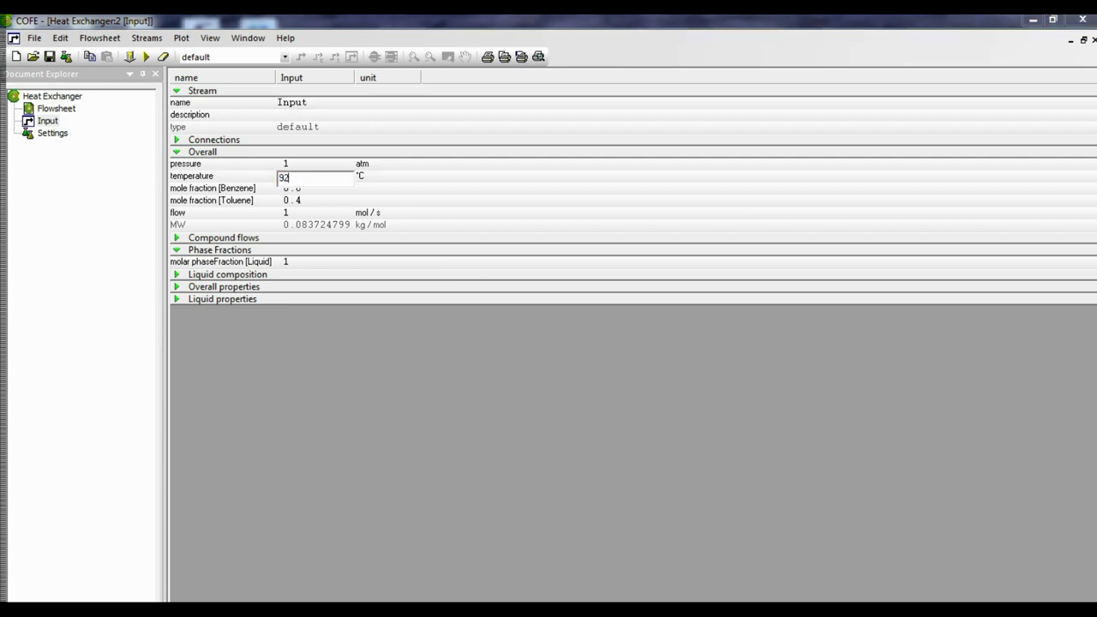
key(Return)
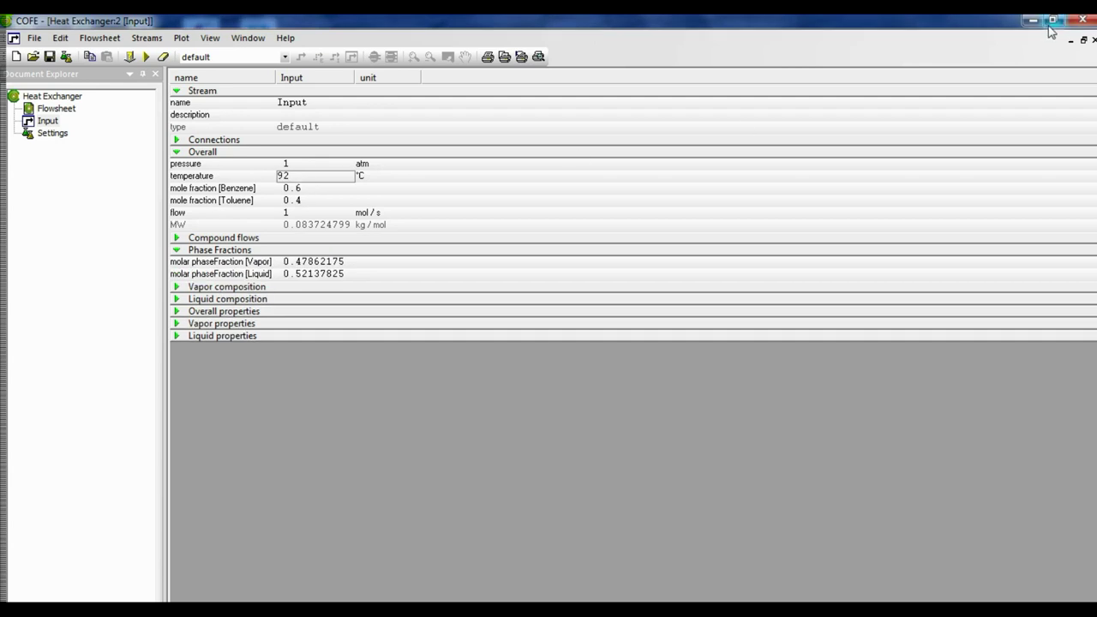
click(1094, 41)
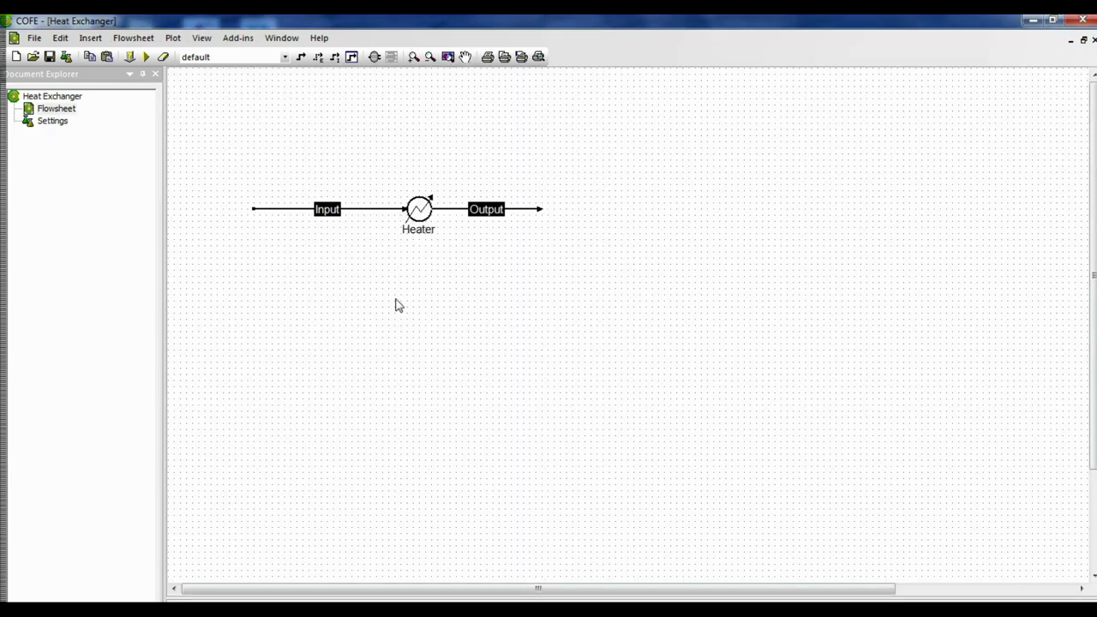
Step: Switch the Heater's specification from specified heat duty to outlet temperature and return to its parameter list
double_click(421, 209)
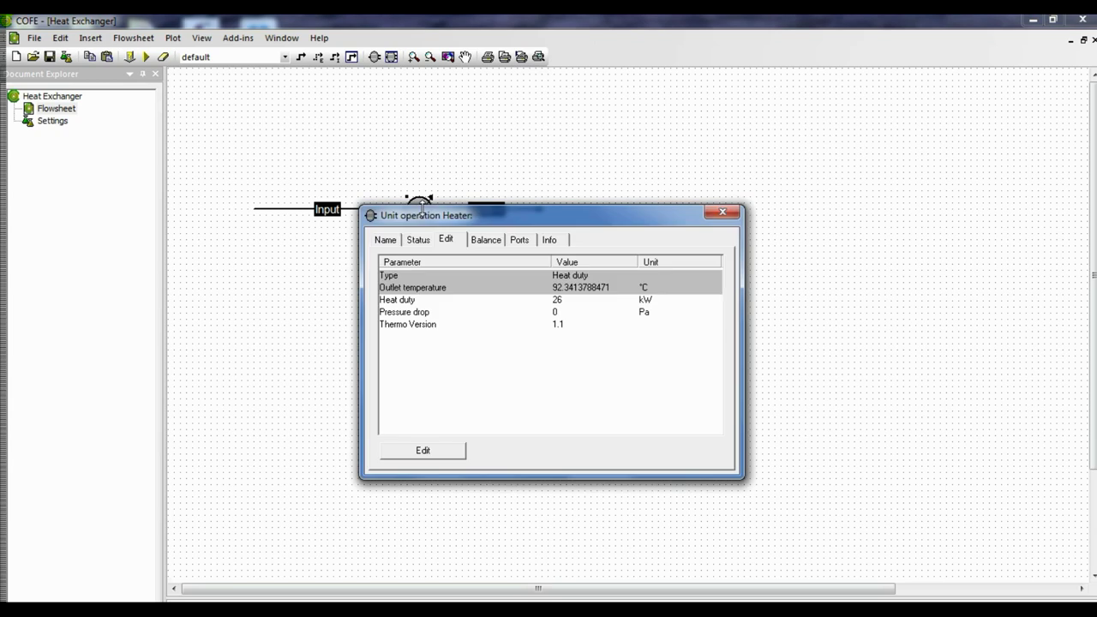
click(583, 291)
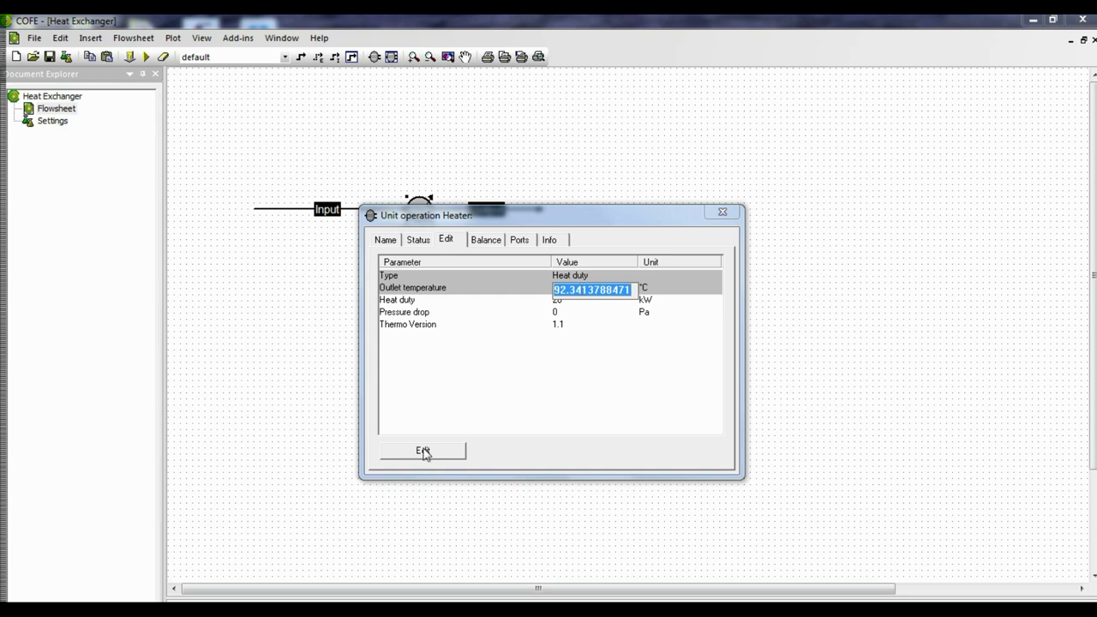
key(Return)
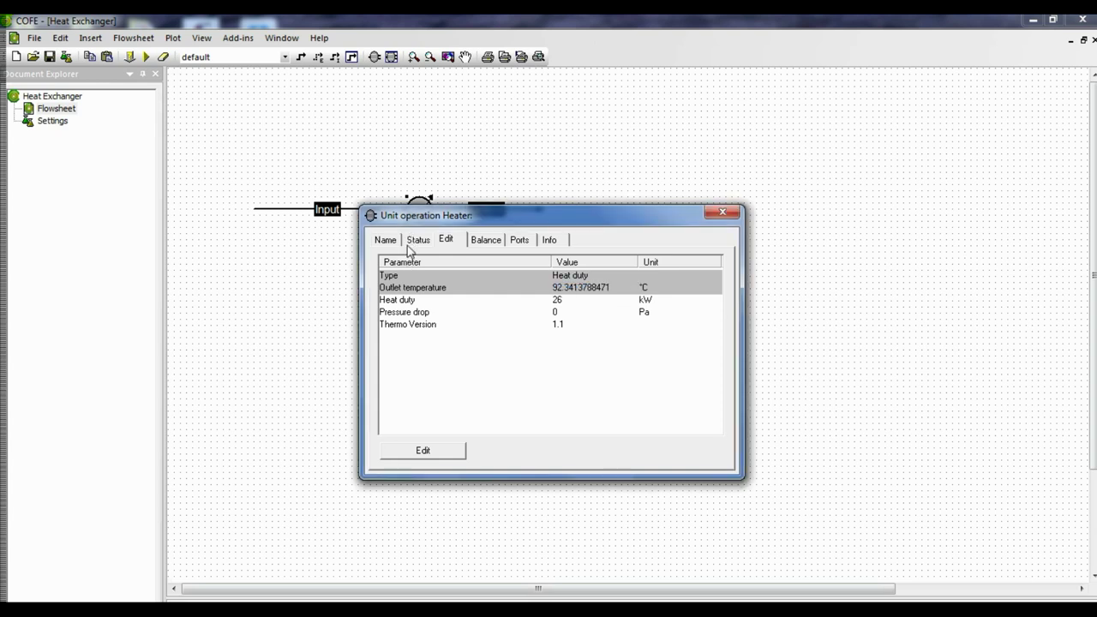
click(417, 240)
click(421, 455)
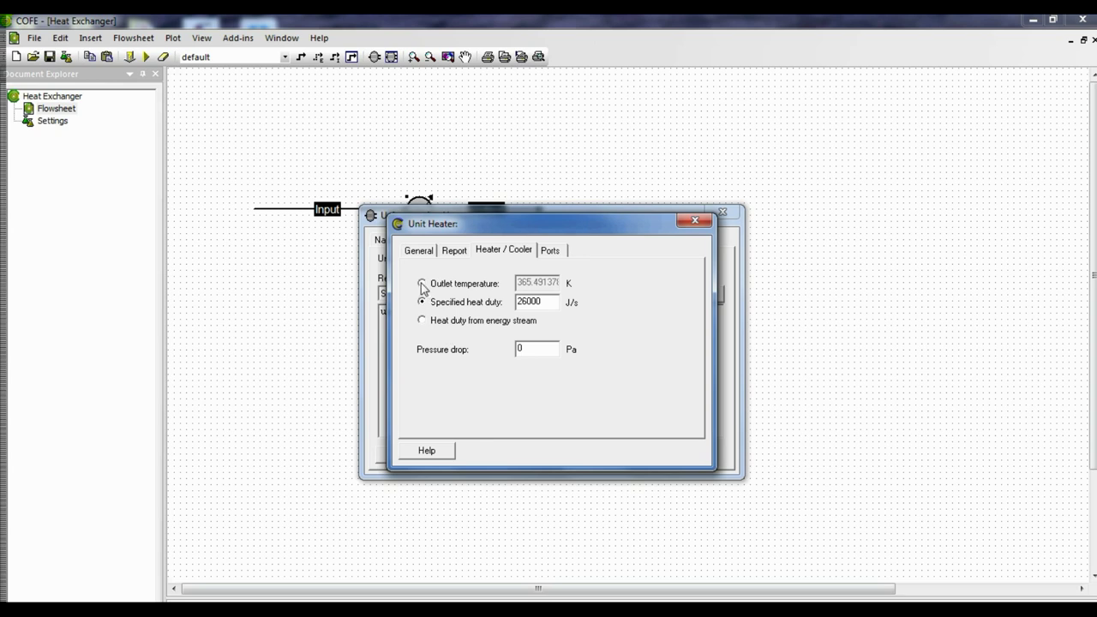
click(422, 284)
click(697, 220)
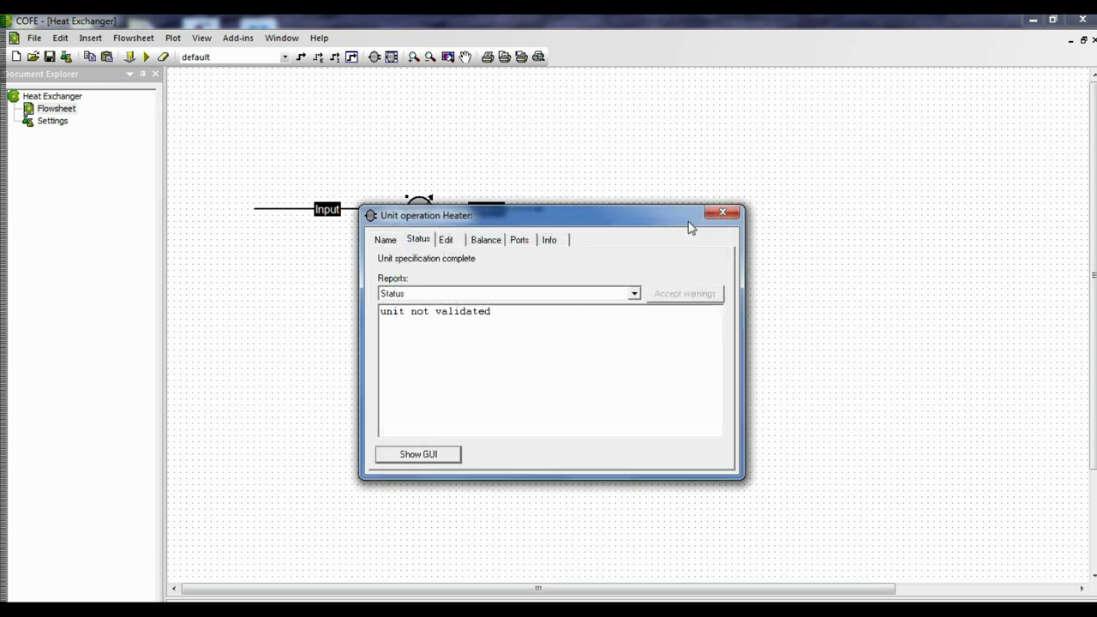
click(447, 240)
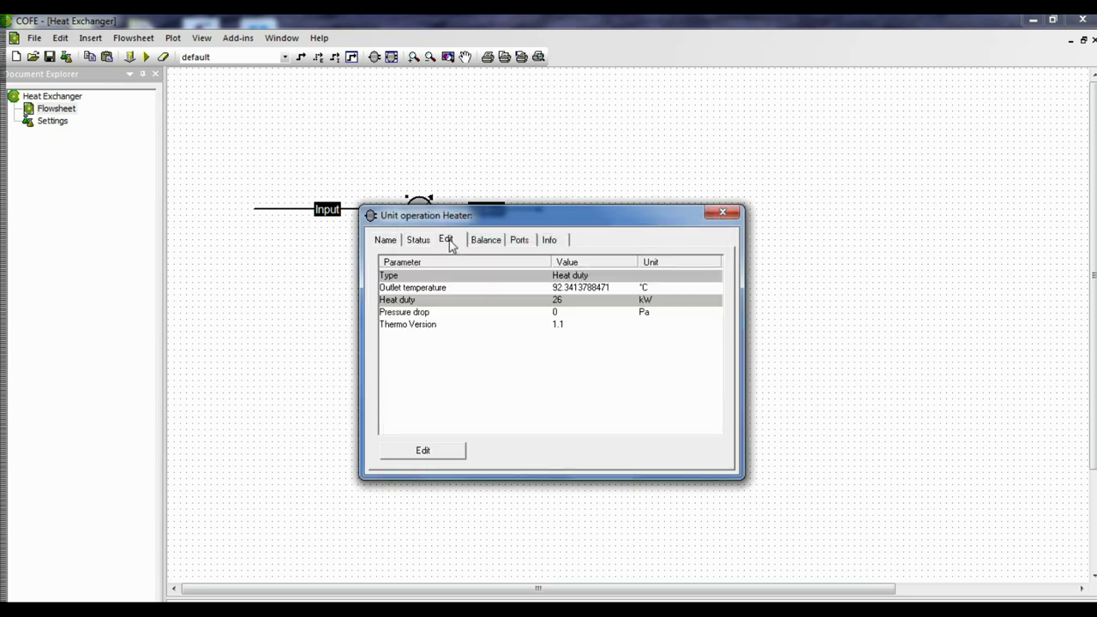
Step: Set the Heater's outlet temperature to 25 °C, close its dialog, and solve the flowsheet
click(611, 289)
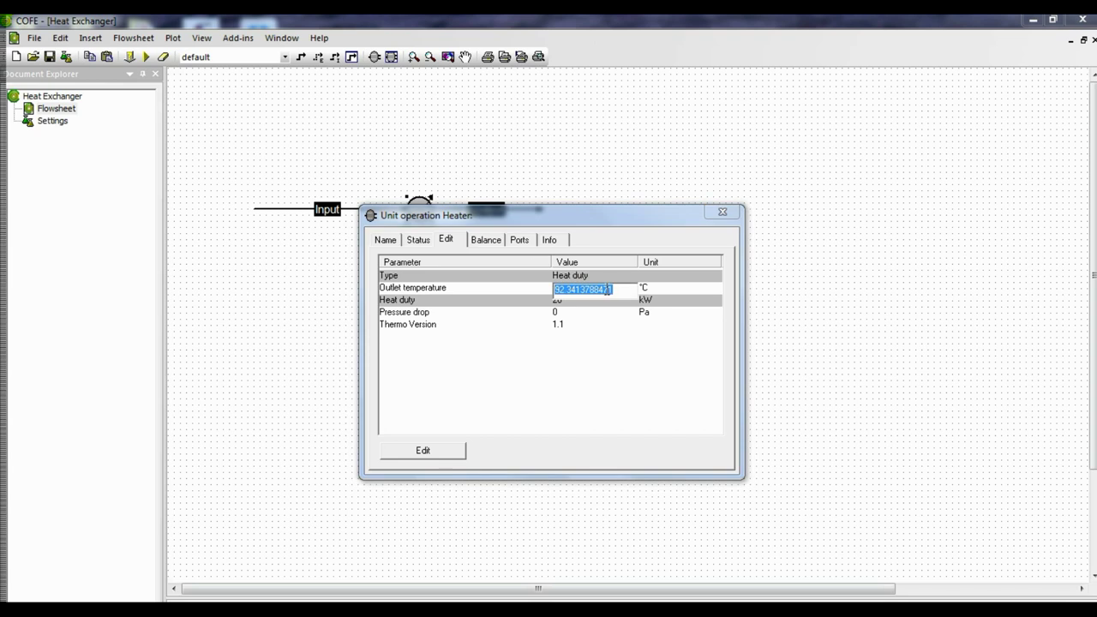
text(2)
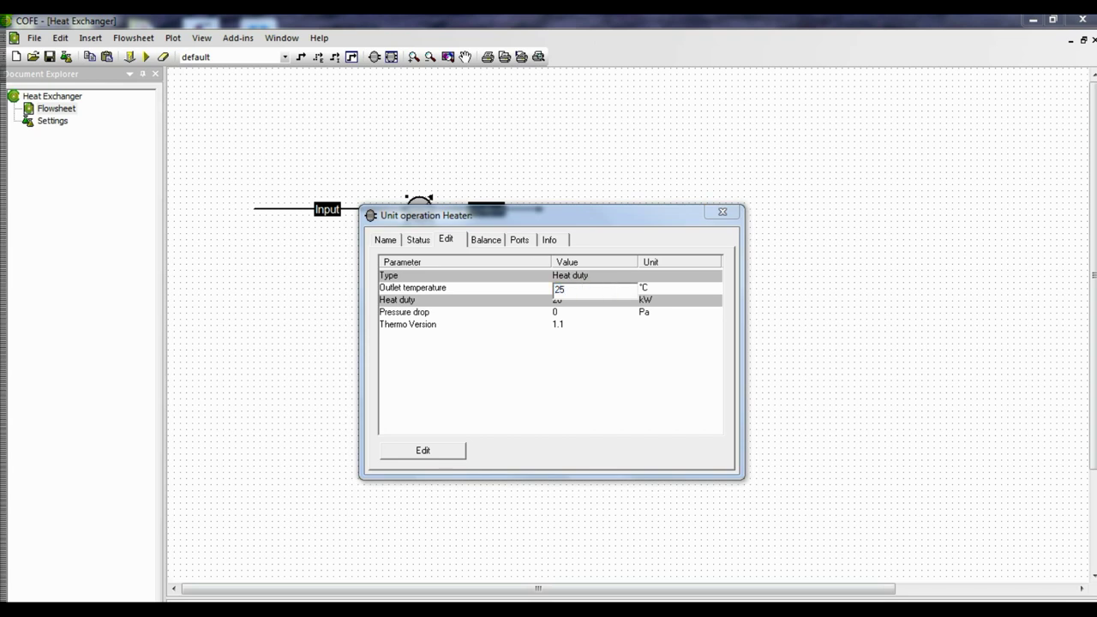
text(5)
key(Return)
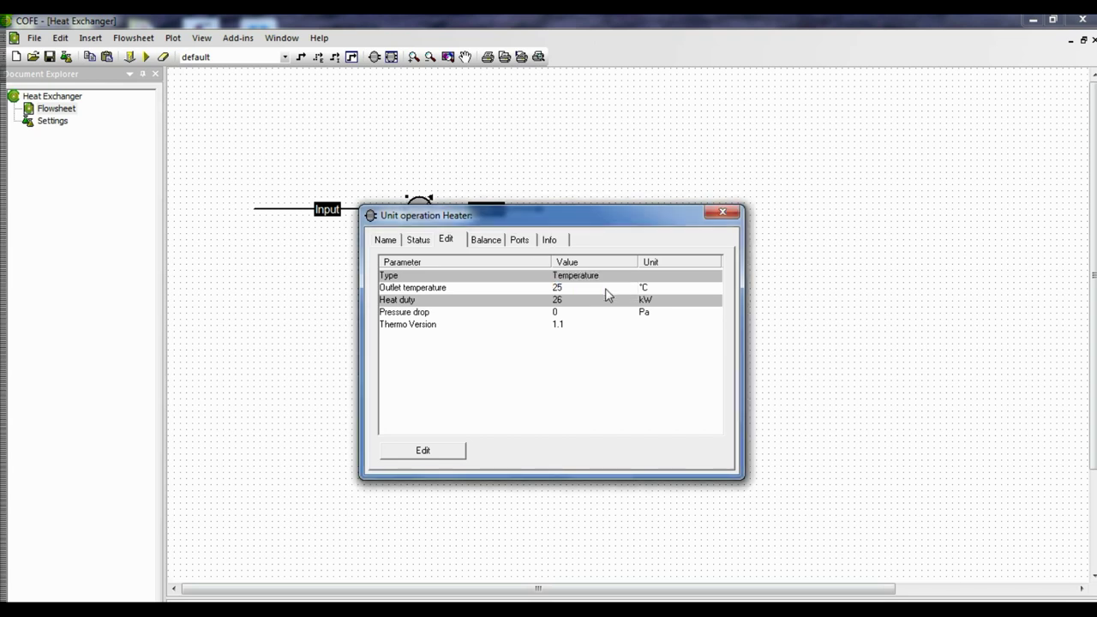
click(723, 211)
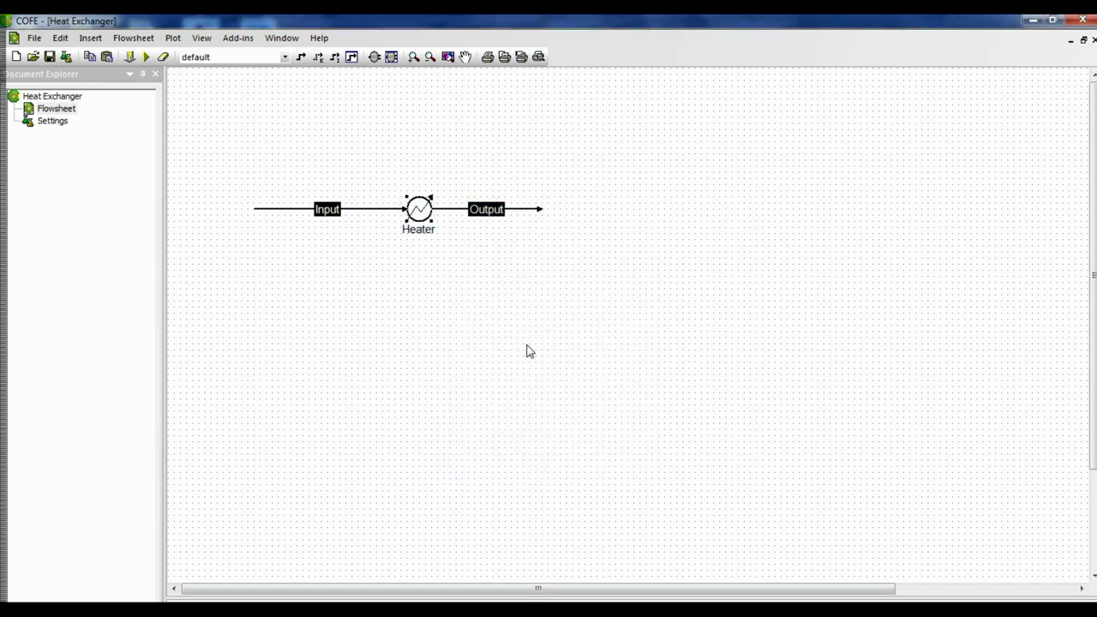
click(144, 60)
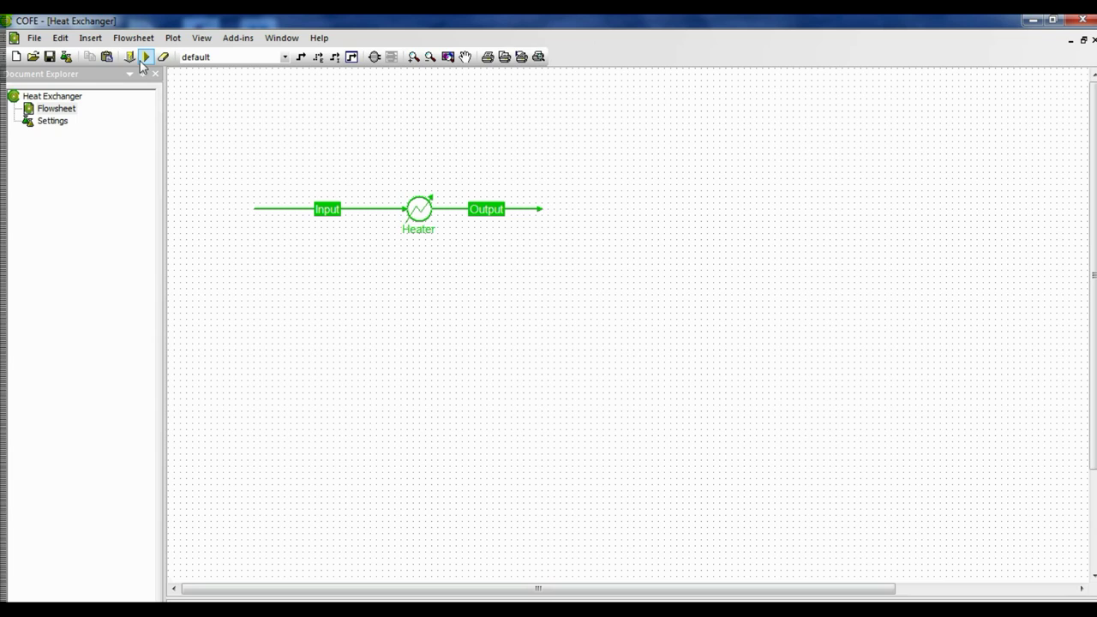
Step: Compare the temperatures and phase fractions of the Output and Input streams, returning to the flowsheet
double_click(449, 215)
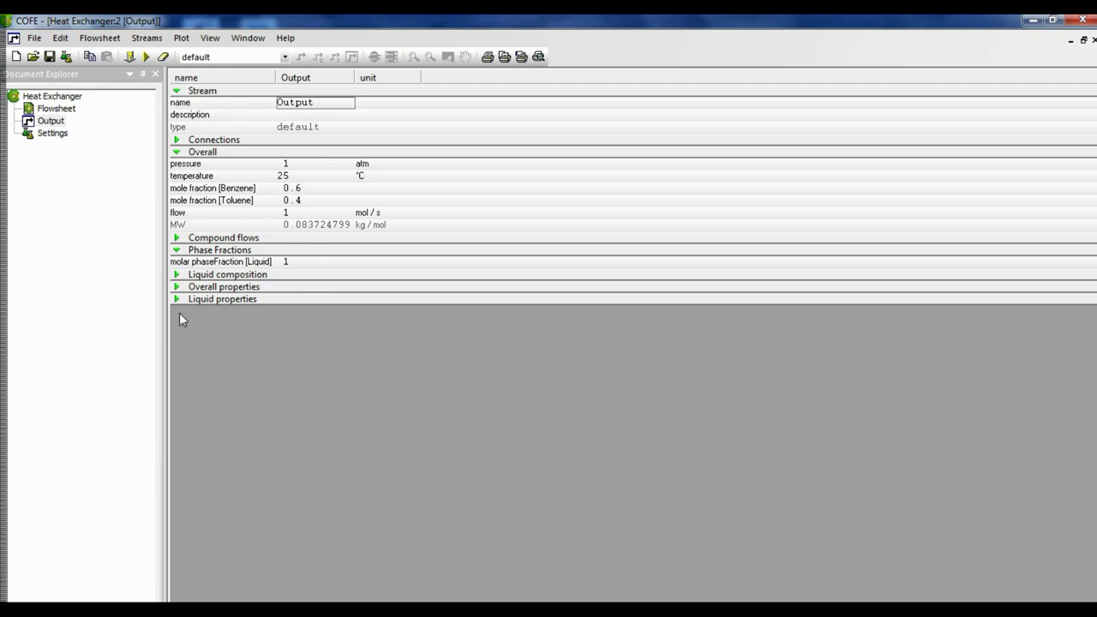
click(1094, 40)
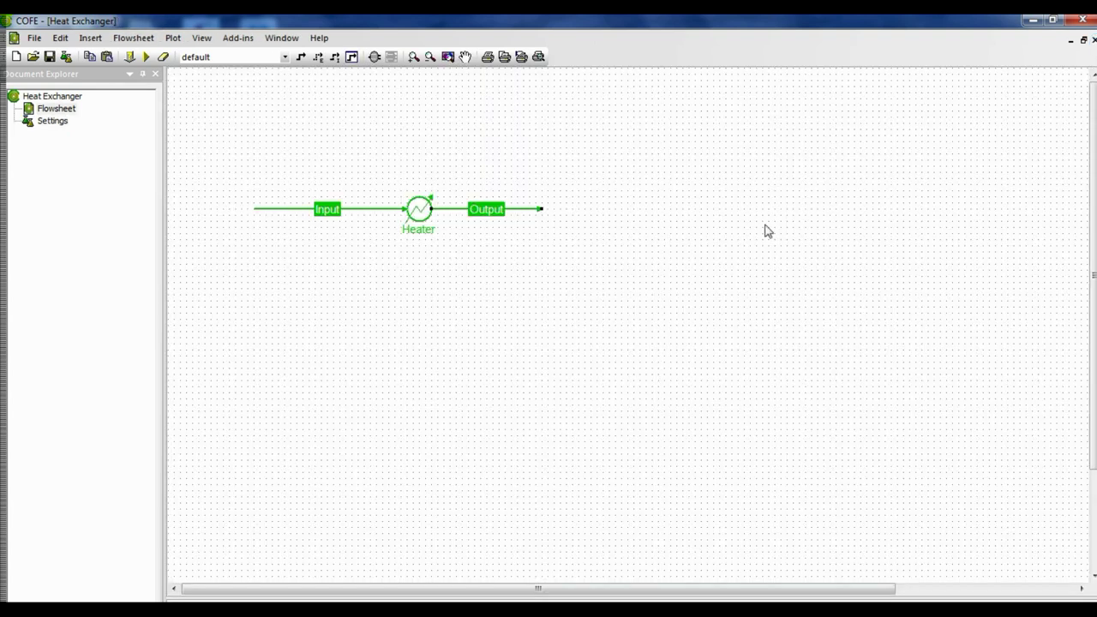
double_click(363, 209)
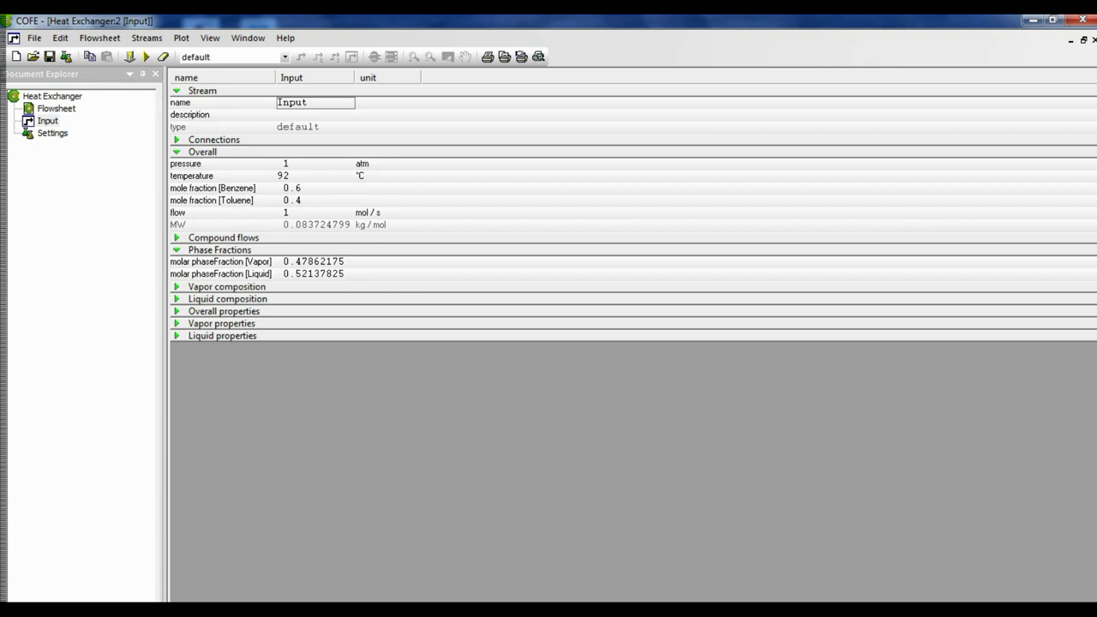
click(1094, 40)
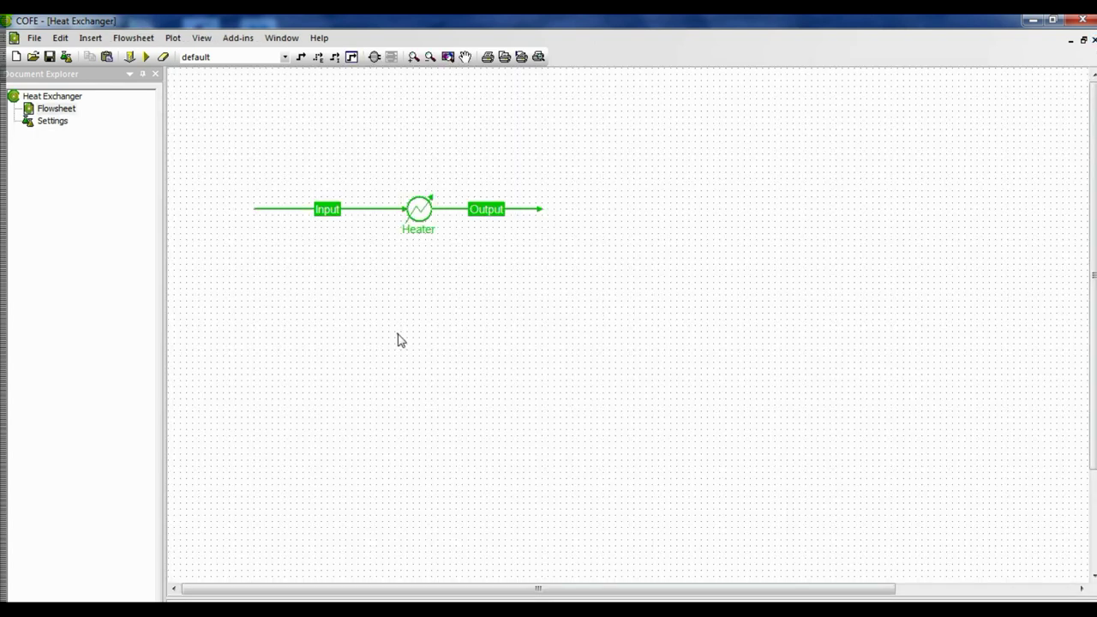
Step: Check the Heater's calculated heat duty for the specified outlet temperature and close its dialog
double_click(424, 214)
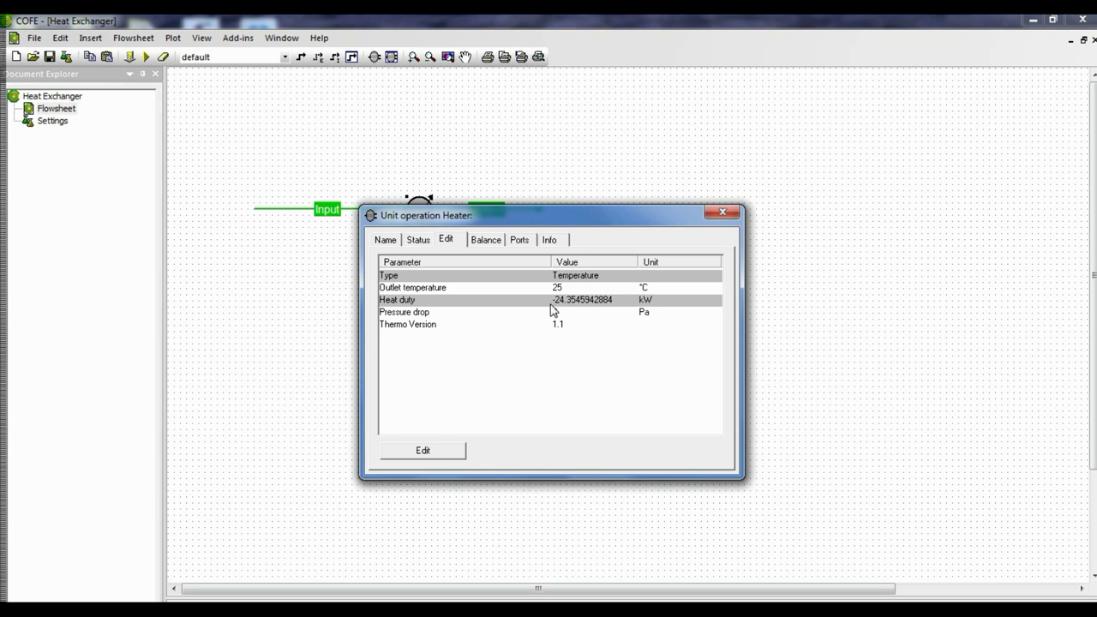
mouse_move(574, 310)
mouse_move(644, 309)
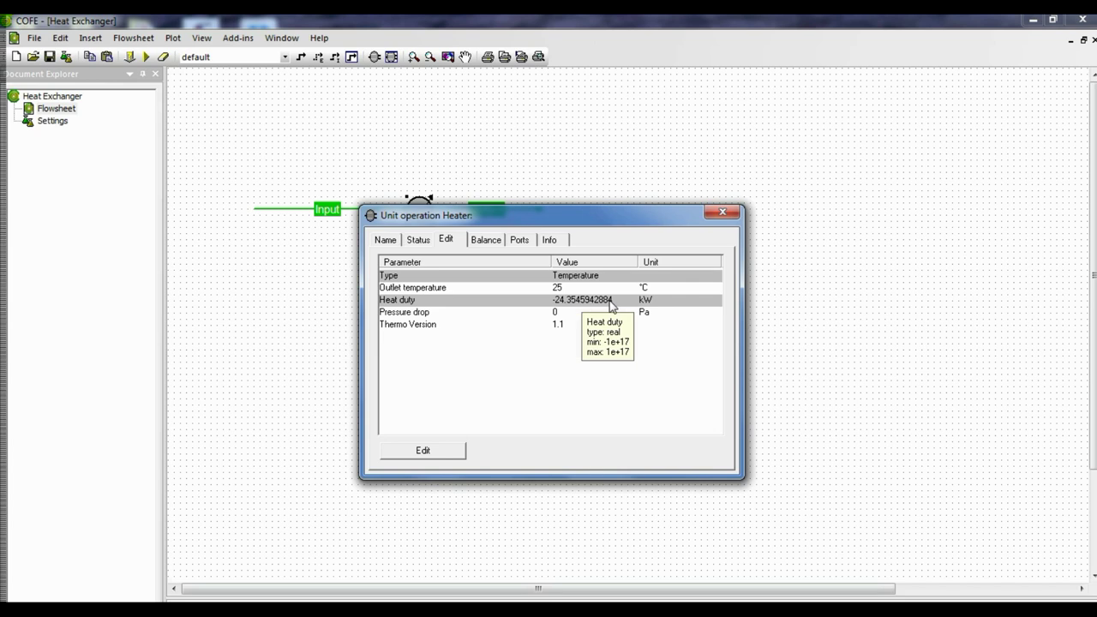
click(723, 212)
Step: Change the Heater's specification back to specified heat duty and show its editable parameters
double_click(419, 209)
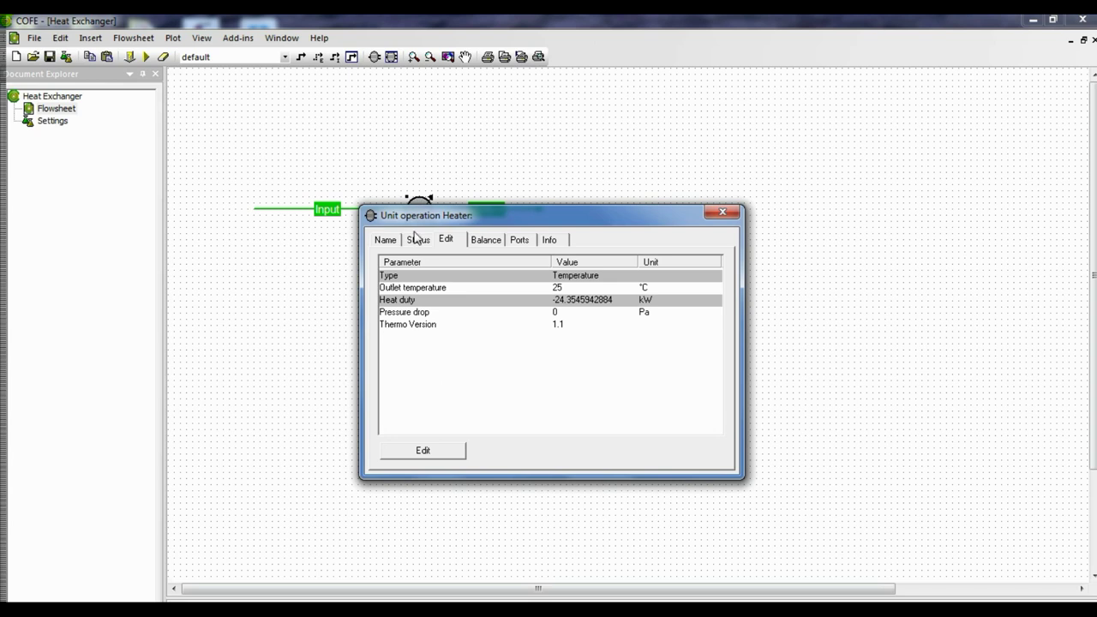
click(418, 240)
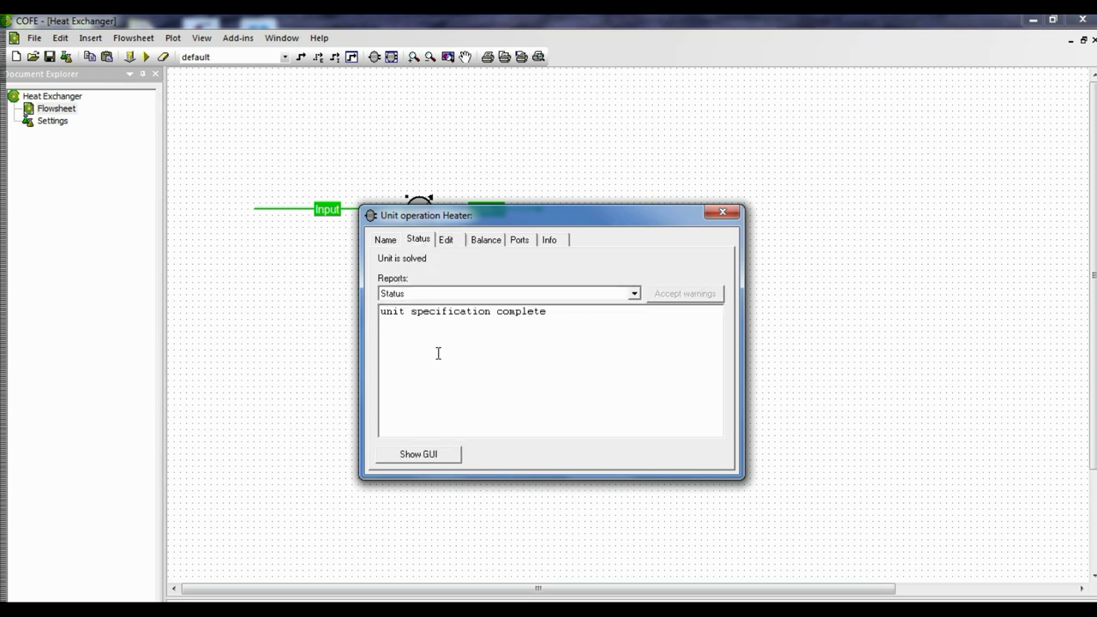
click(436, 455)
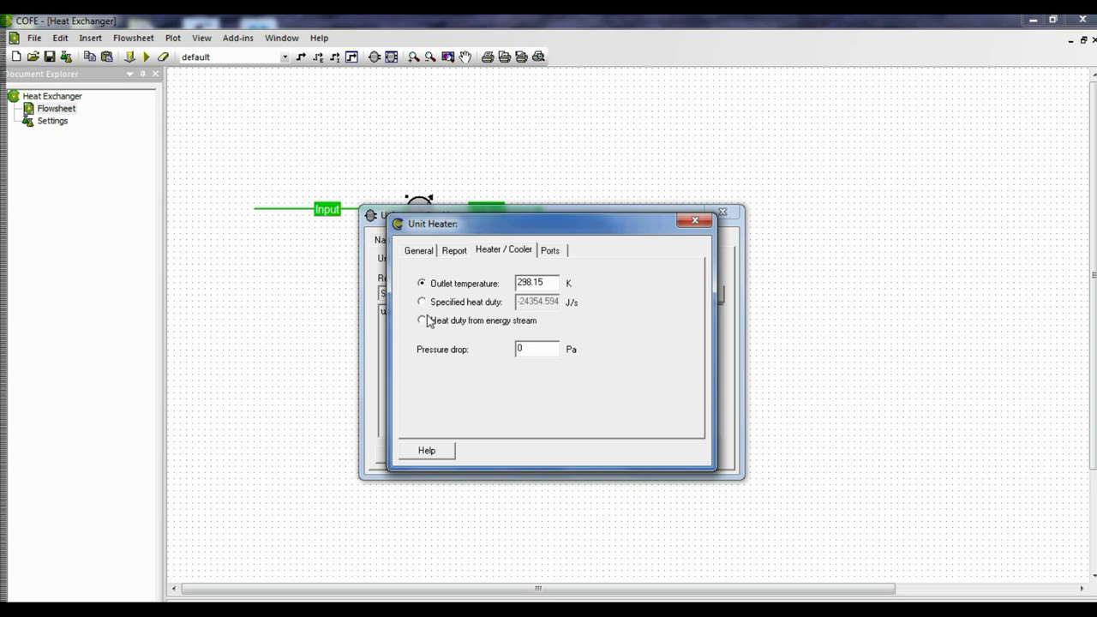
click(422, 303)
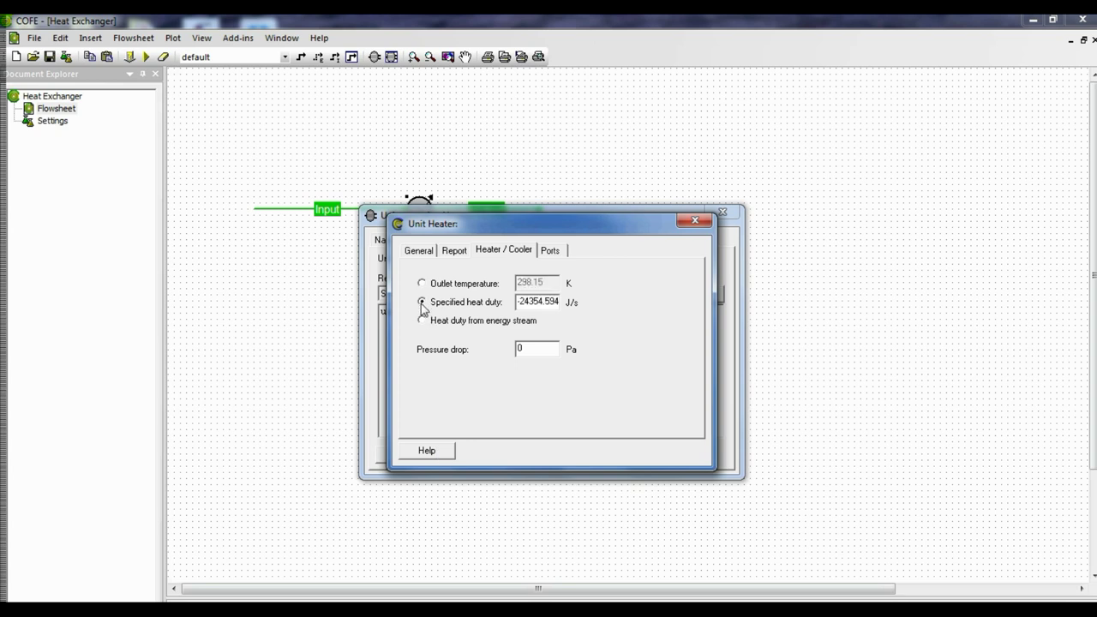
click(691, 224)
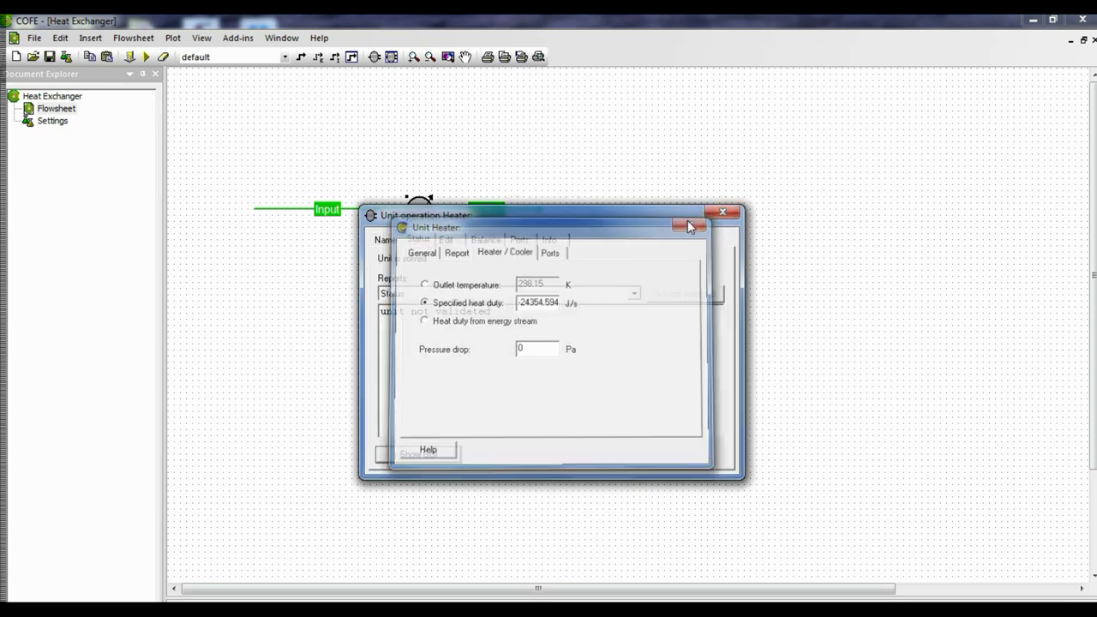
click(447, 242)
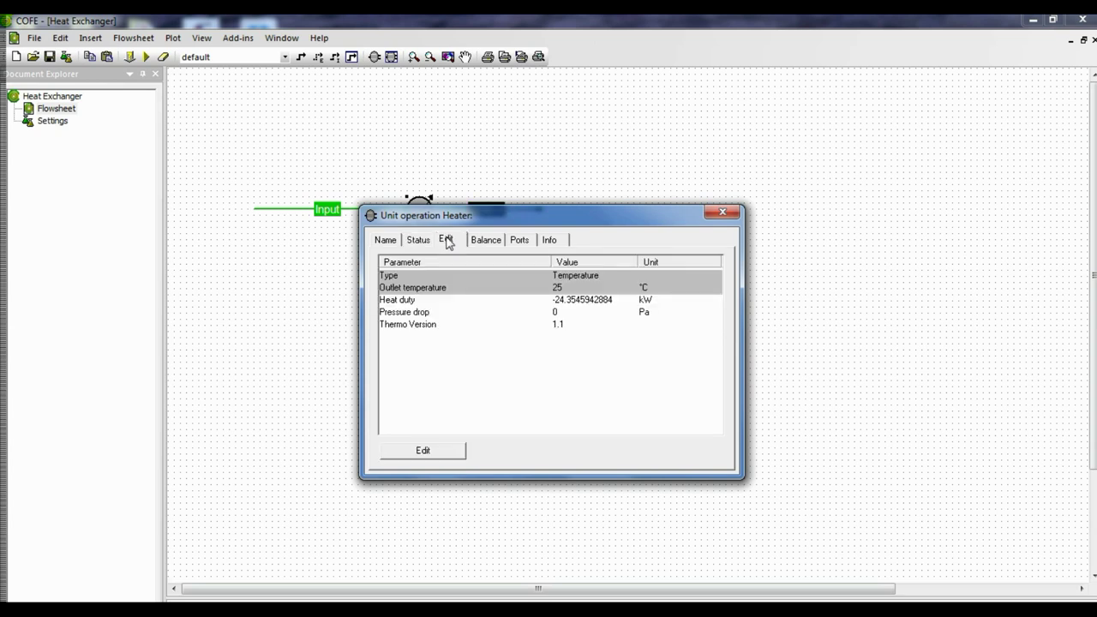
Step: Set the Heater's heat duty to -25 kW and close its dialog
click(595, 301)
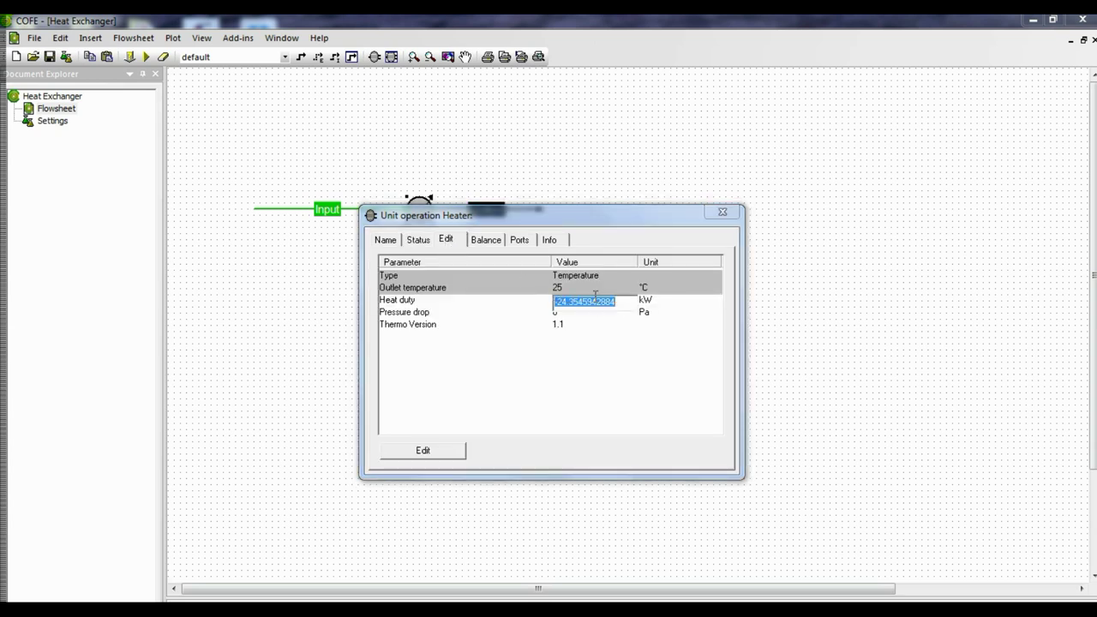
text(1)
key(Return)
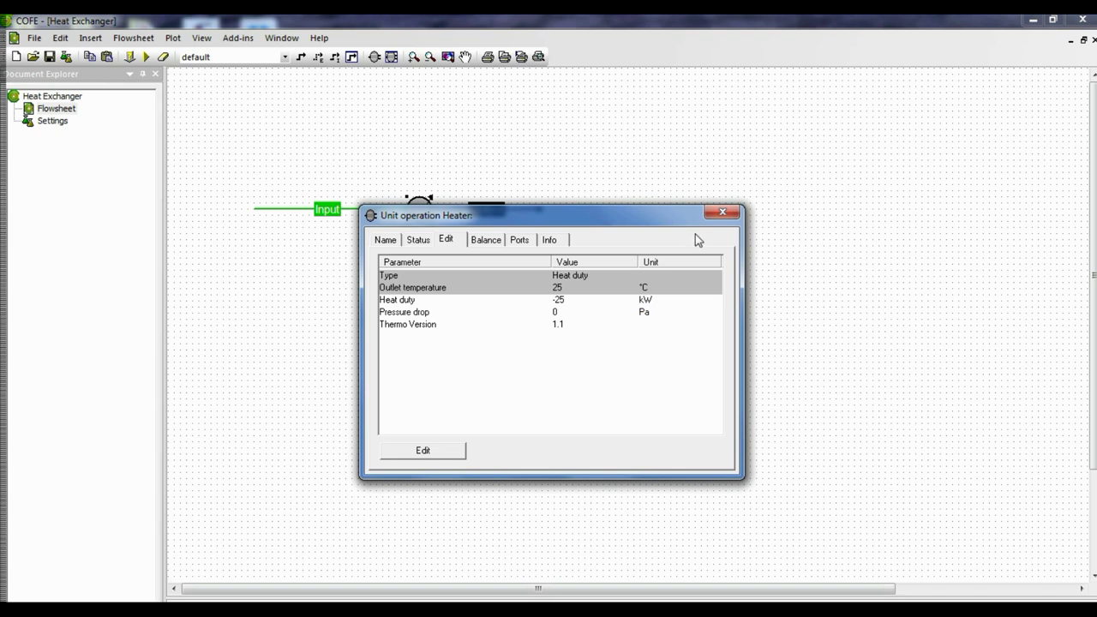
click(723, 211)
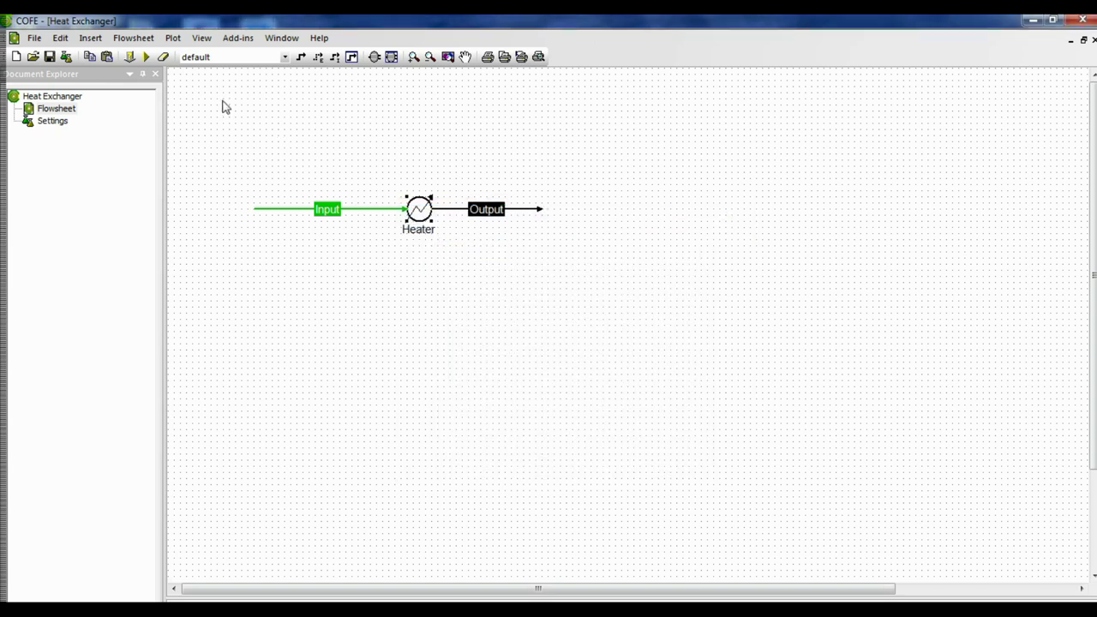
Step: Solve the flowsheet and check the Output stream's temperature and phase fractions for the cooling duty
click(146, 57)
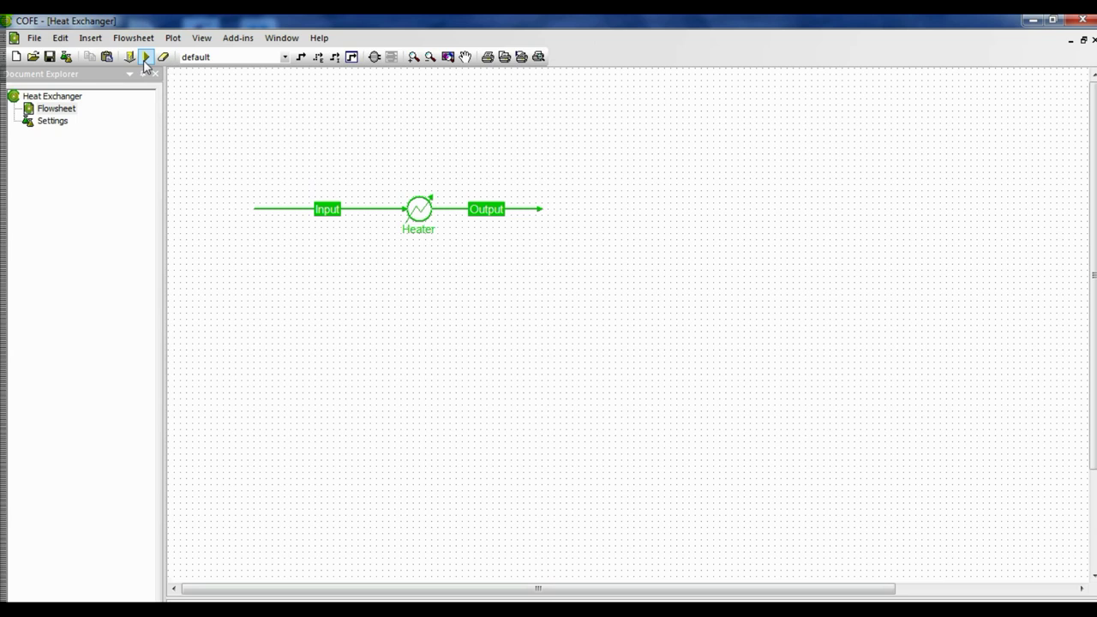
double_click(454, 216)
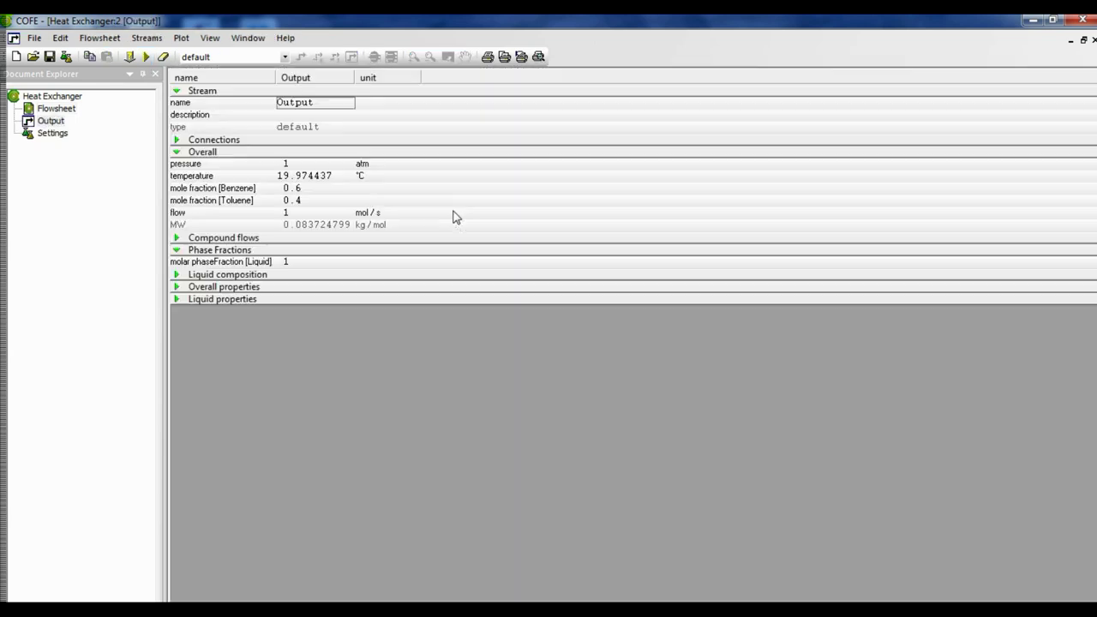